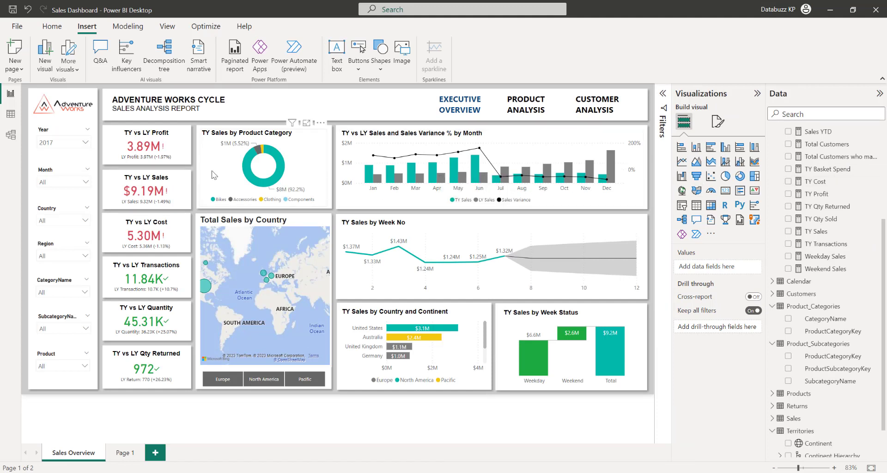
- On Page 1, set the empty matrix's rows to CategoryName with SubcategoryName beneath it
click(124, 452)
click(134, 194)
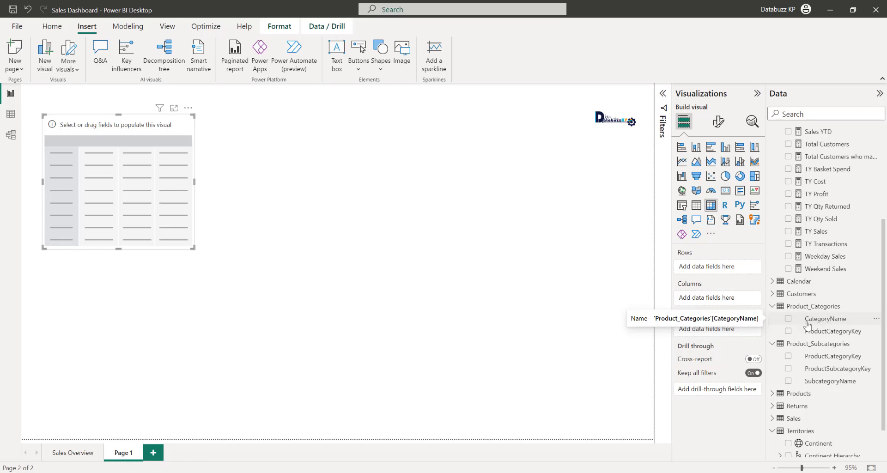
click(788, 382)
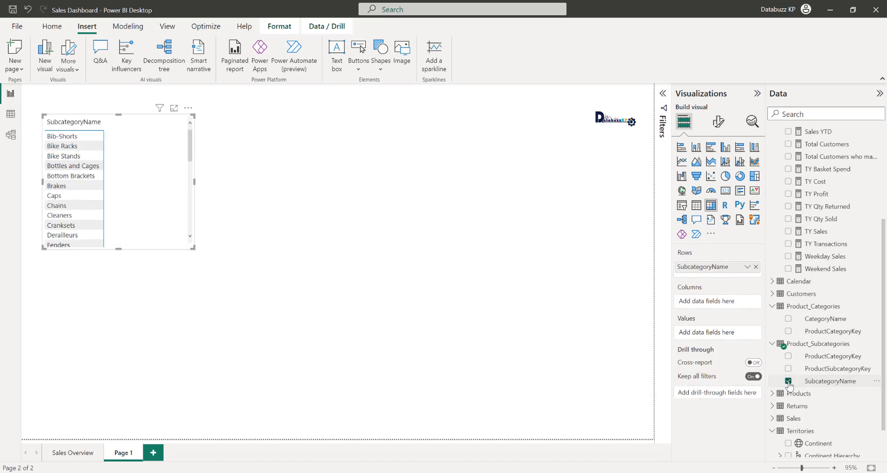
click(788, 381)
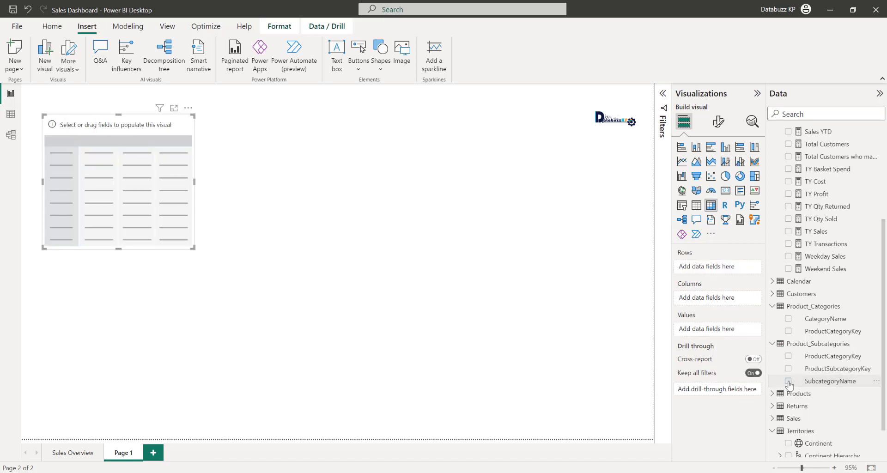
click(788, 320)
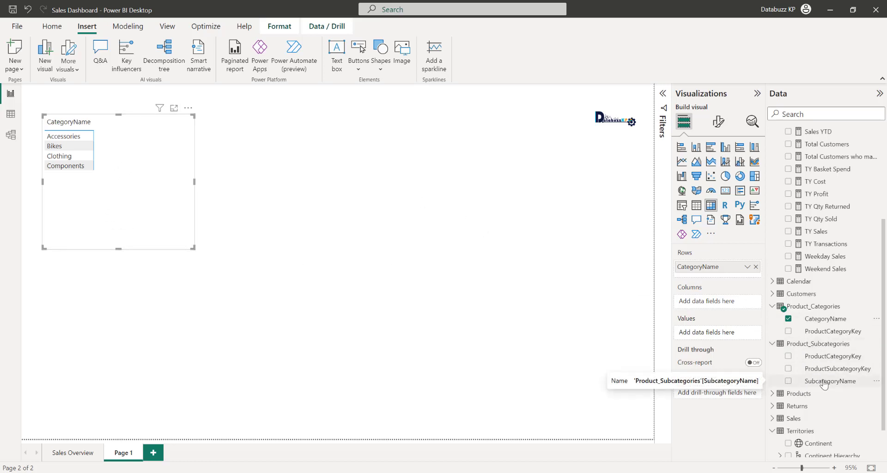
drag(823, 383, 705, 275)
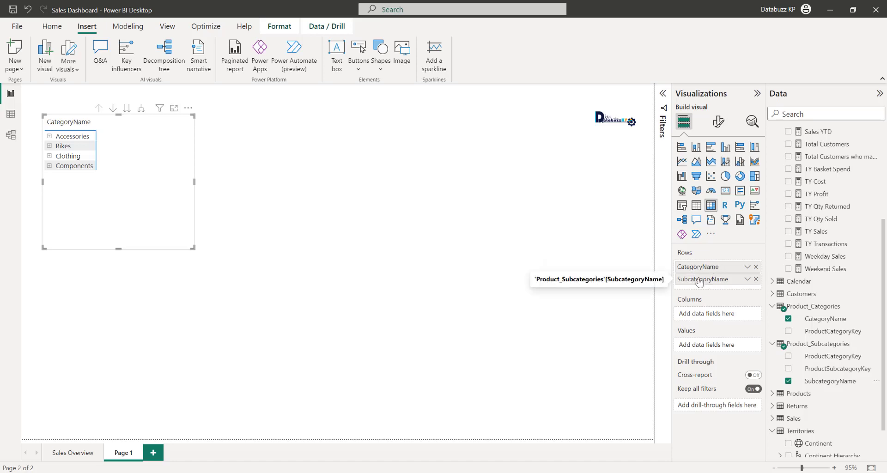
- Examine in the data model how the Products, Product_Subcategories and Product_Categories tables are related, and return to the report
click(11, 140)
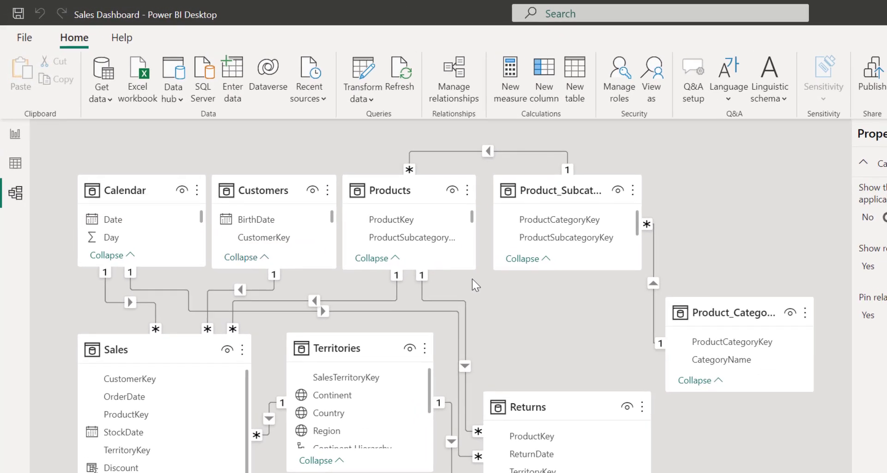
click(403, 191)
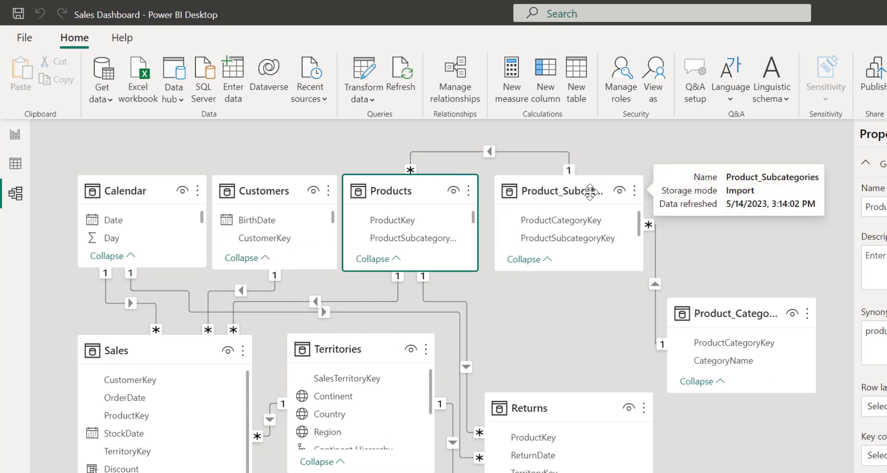
click(590, 191)
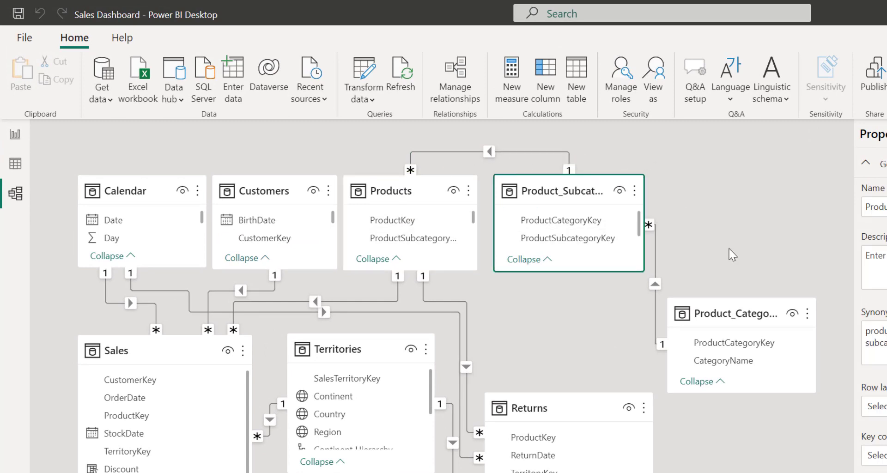
click(748, 310)
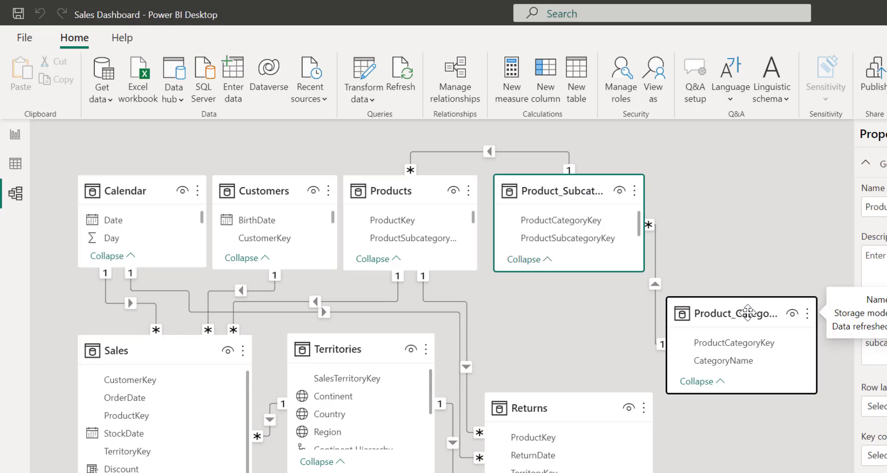
click(15, 134)
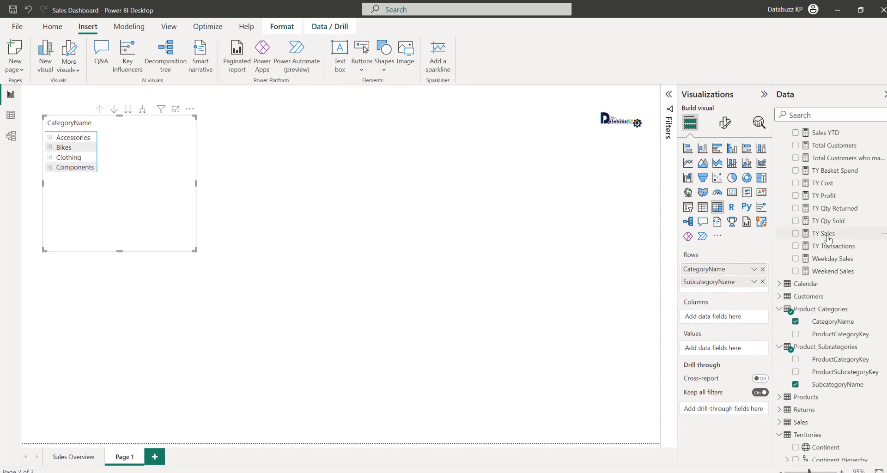
- Add TY Sales as the matrix values, and show the expanded subcategories in an enlarged matrix
drag(827, 238, 732, 353)
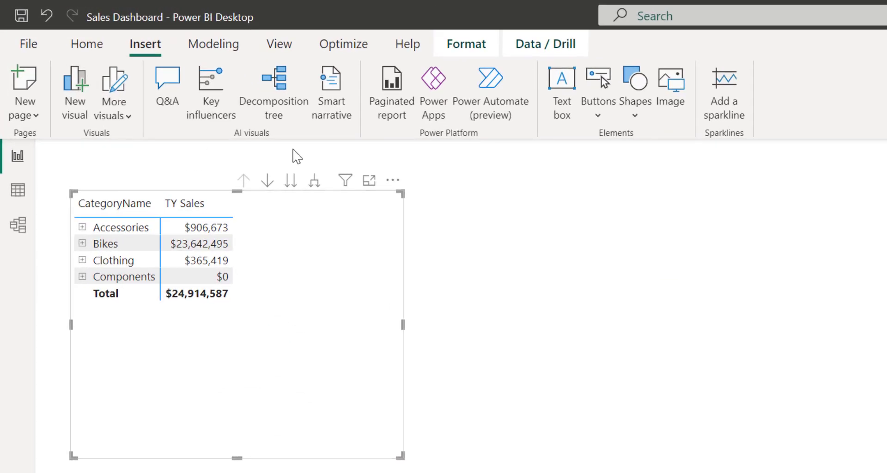
click(314, 184)
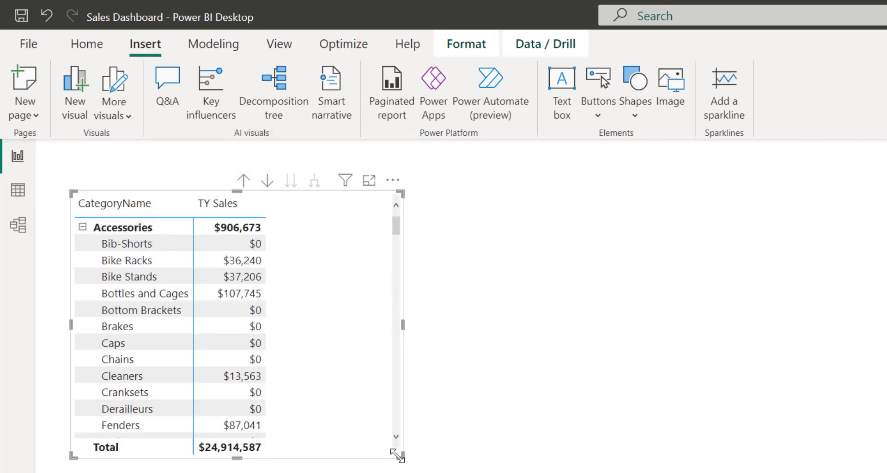
drag(397, 455, 327, 407)
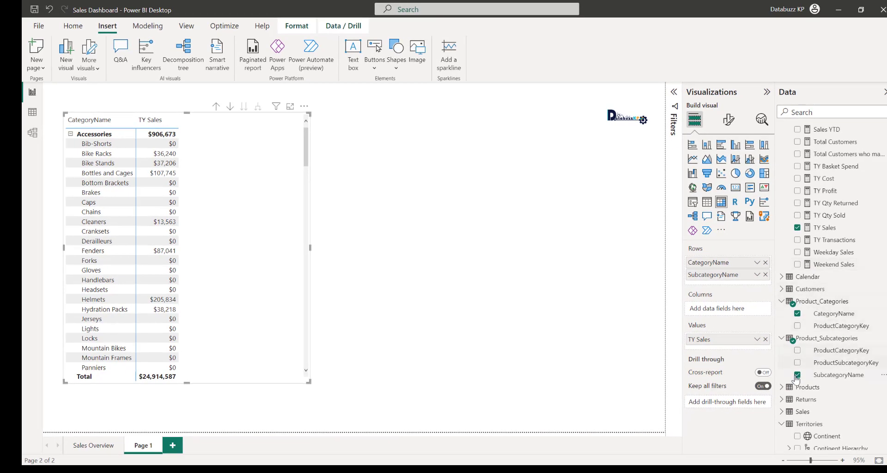
- Add ProductName as a third row level below SubcategoryName and expand Bib-Shorts to inspect its products
click(780, 390)
scroll(826, 368, down, 2)
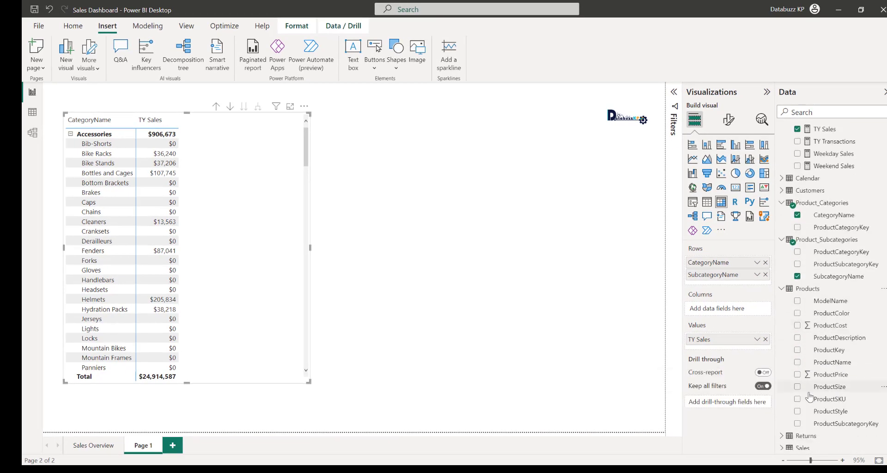
drag(826, 368, 723, 284)
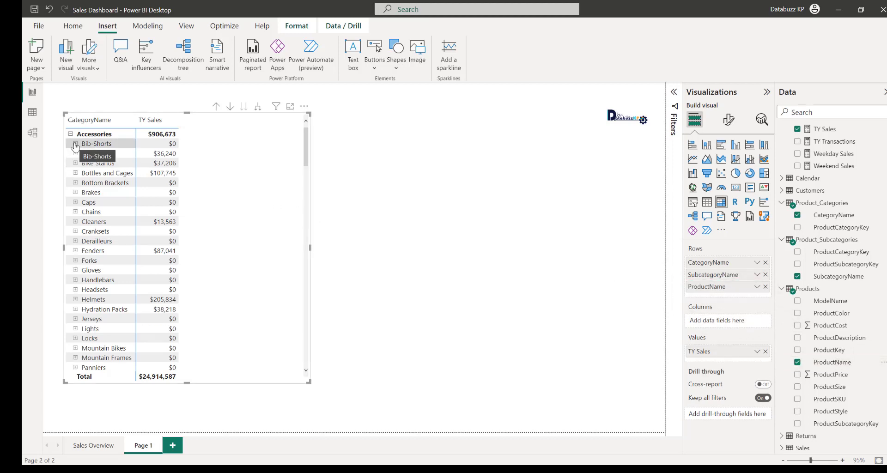
click(75, 143)
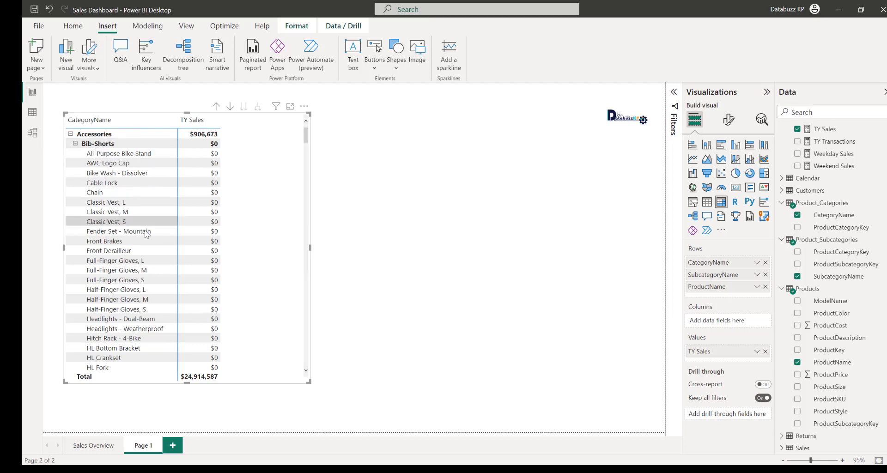
drag(305, 133, 305, 298)
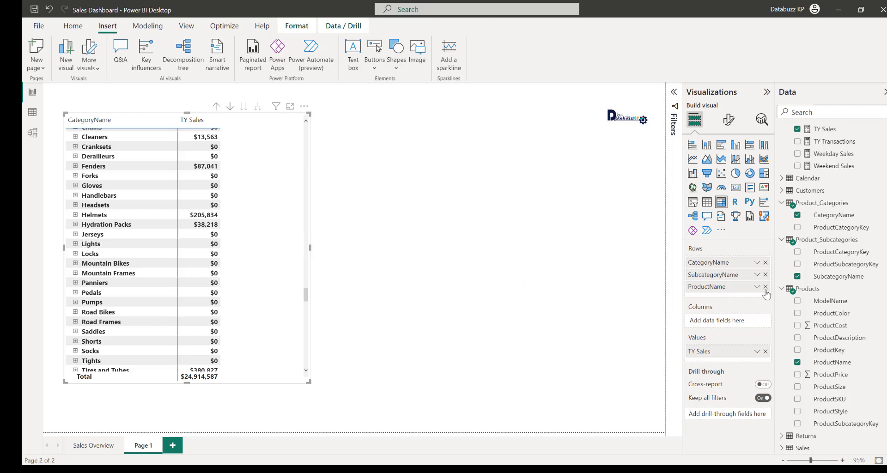
- Remove ProductName from the matrix rows and drill up to the category level
click(765, 287)
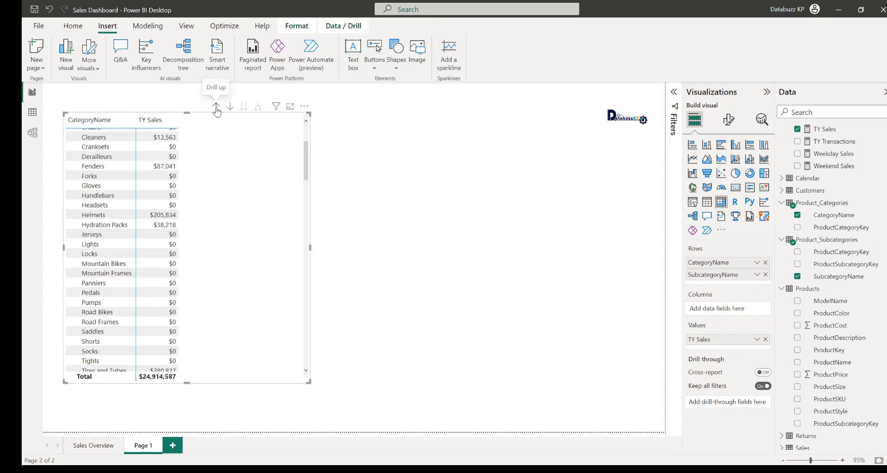
click(216, 107)
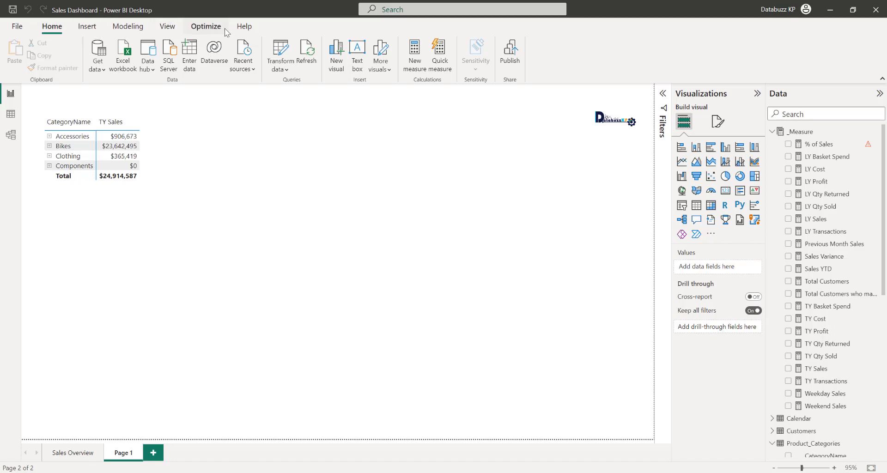
- Create a new measure named All Sales and begin its formula with the CALCULATE function on a second line
click(416, 61)
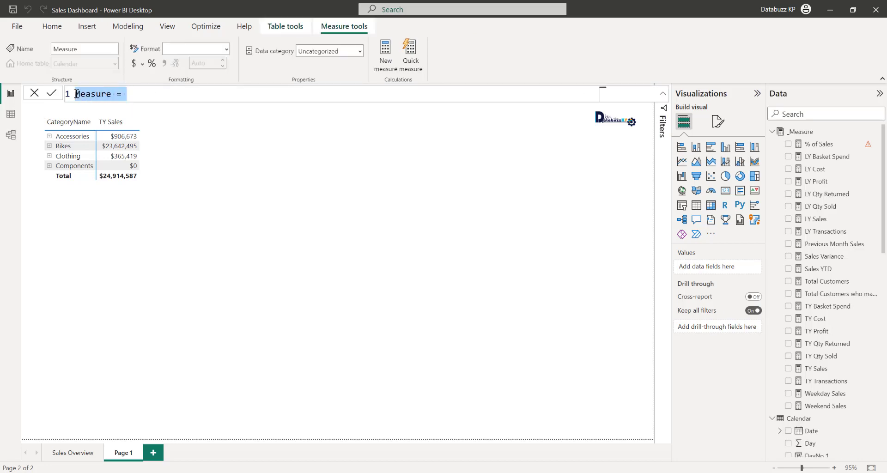
text(All a)
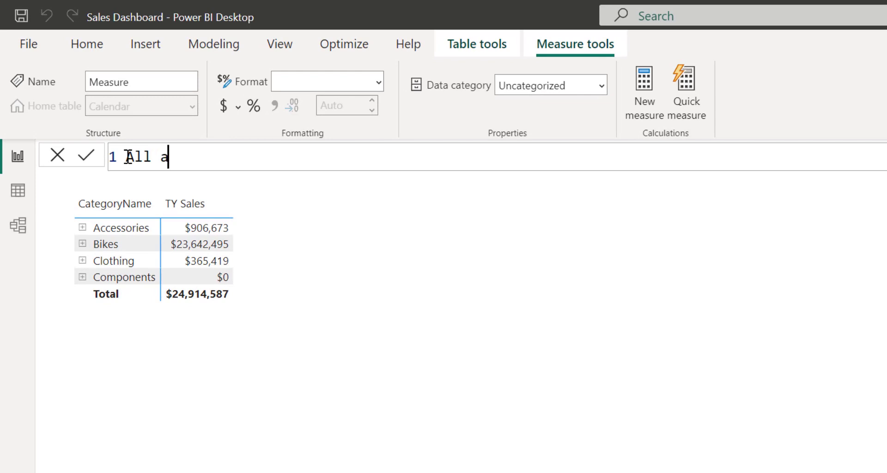
key(BackSpace)
text(Sales )
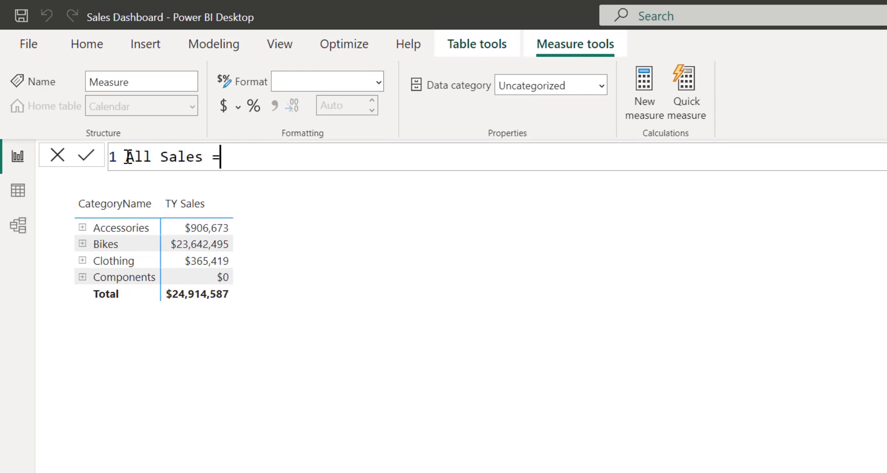
text(=)
key(shift+Return)
text(ca)
key(Tab)
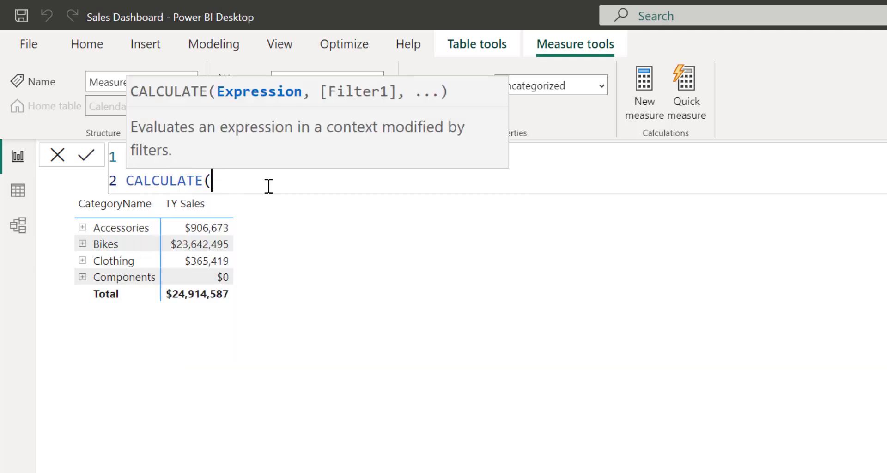
scroll(267, 185, up, 1)
click(140, 185)
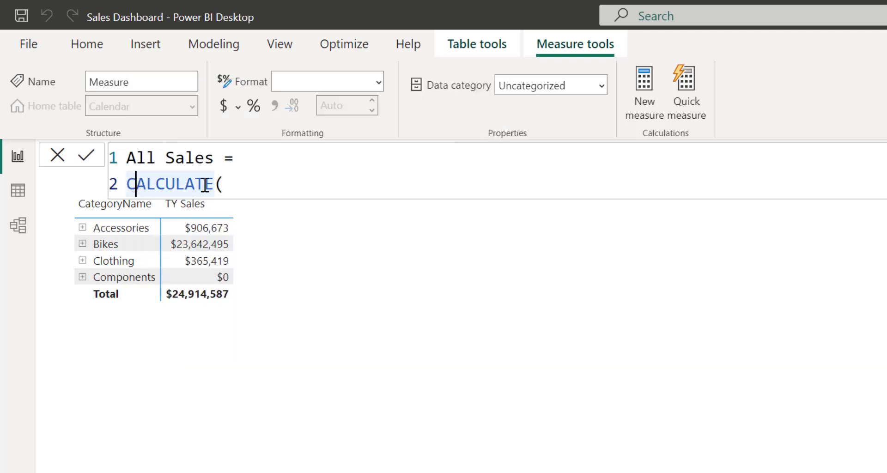
click(241, 189)
- Enter the [TY Sales] measure on a new line as the expression of CALCULATE
key(shift+Return)
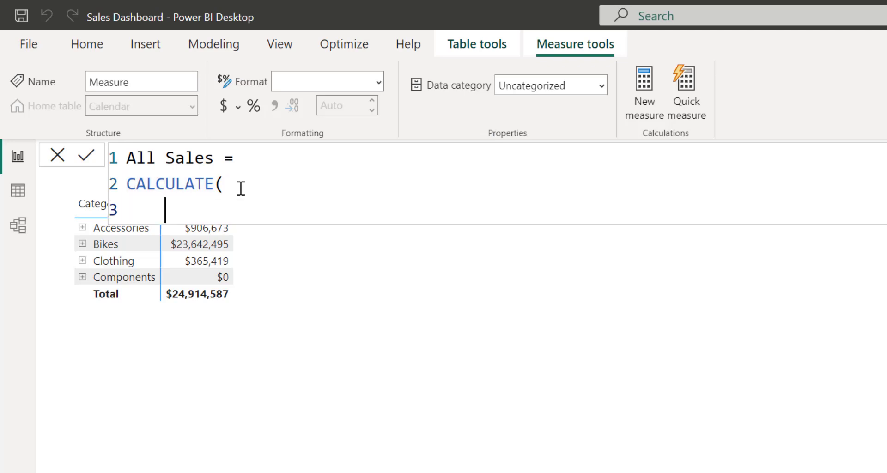
text([Tu)
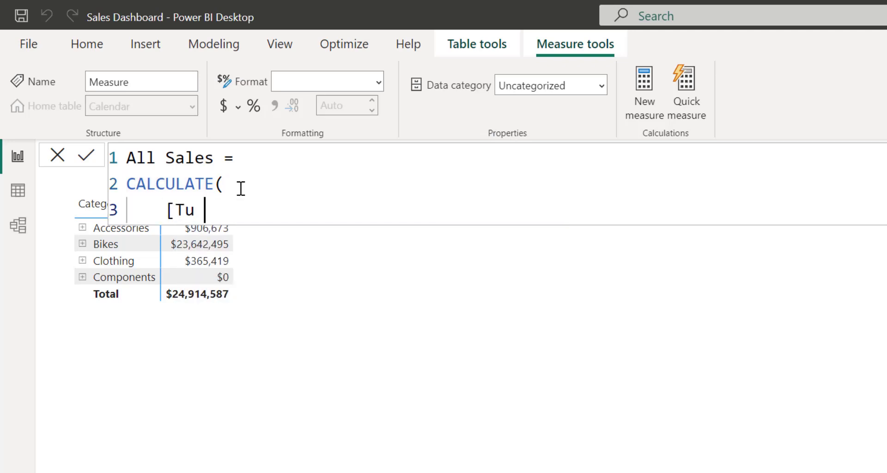
key(BackSpace)
text(u)
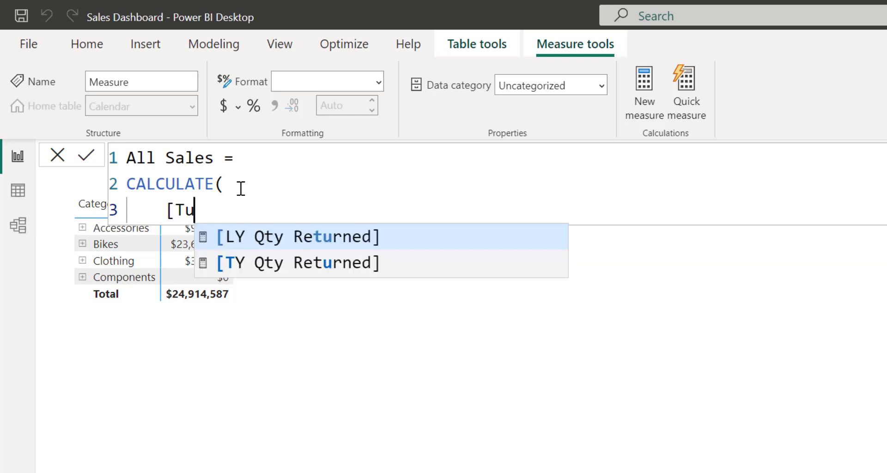
key(BackSpace)
text(y)
key(Down)
key(Down)
key(Down)
key(Down)
key(Down)
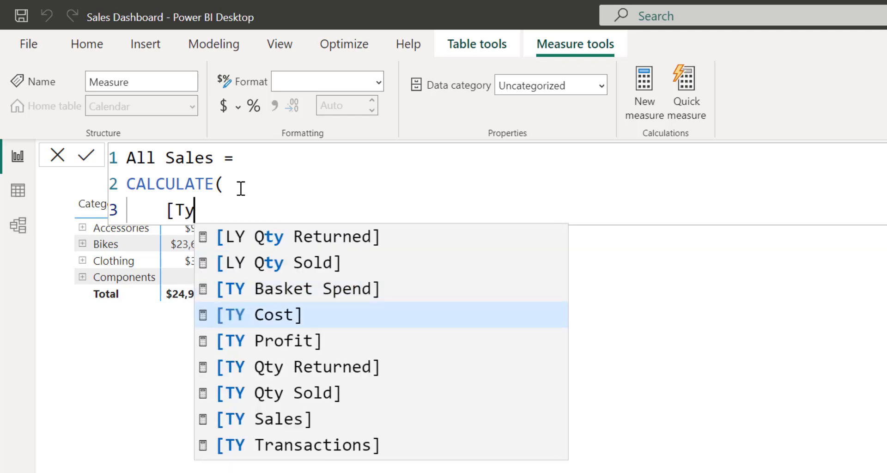
key(Tab)
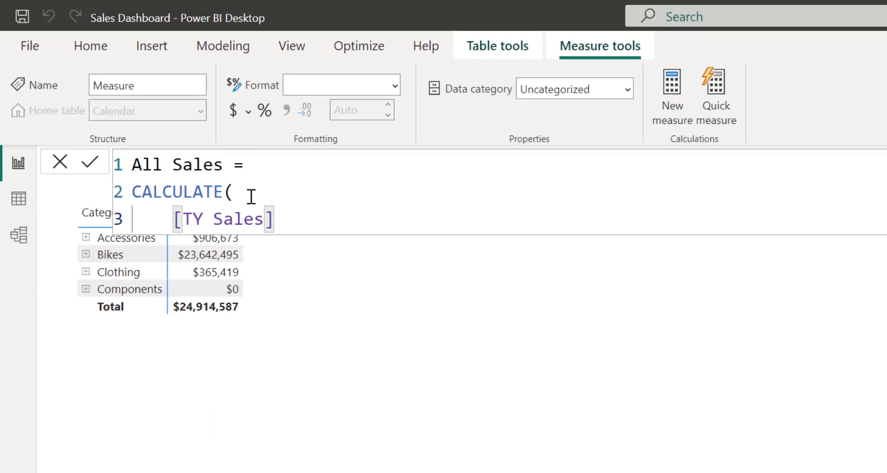
- Add ALL(Sales) on a new line as the filter argument of CALCULATE
text(,)
key(shift+Return)
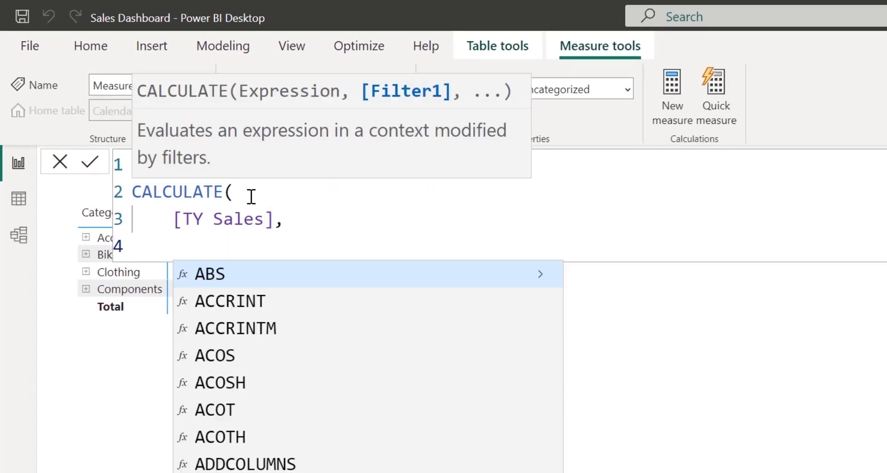
text(all)
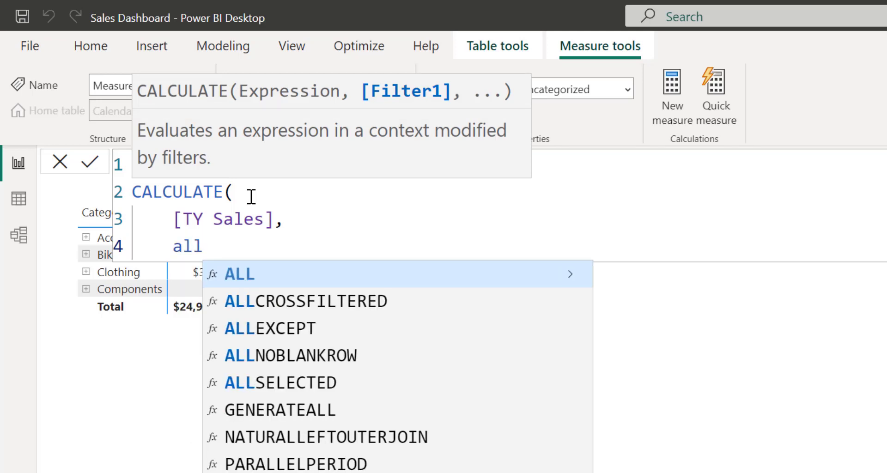
text(()
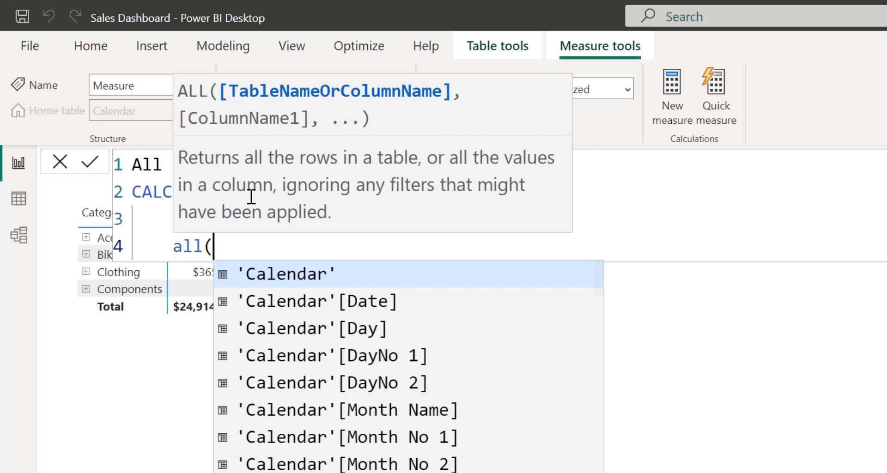
text(sal)
key(Tab)
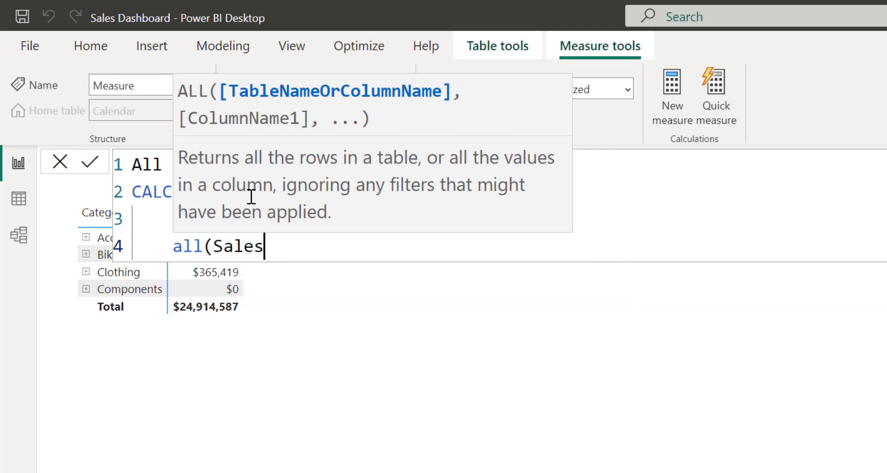
text())
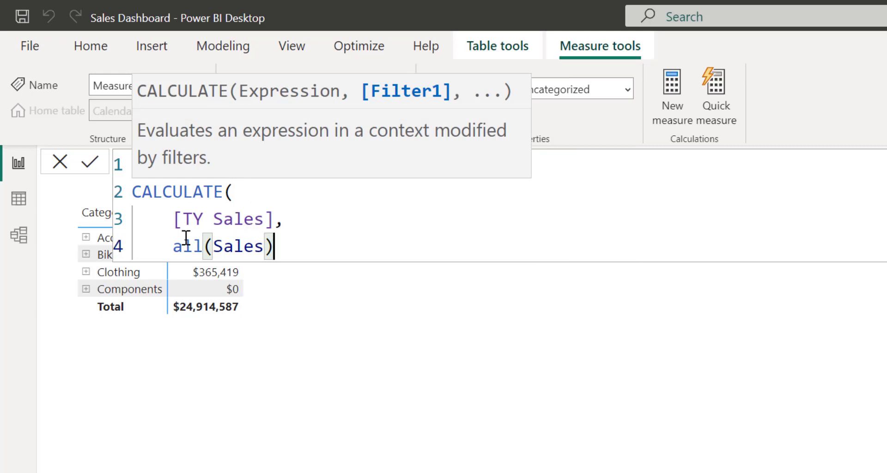
click(172, 219)
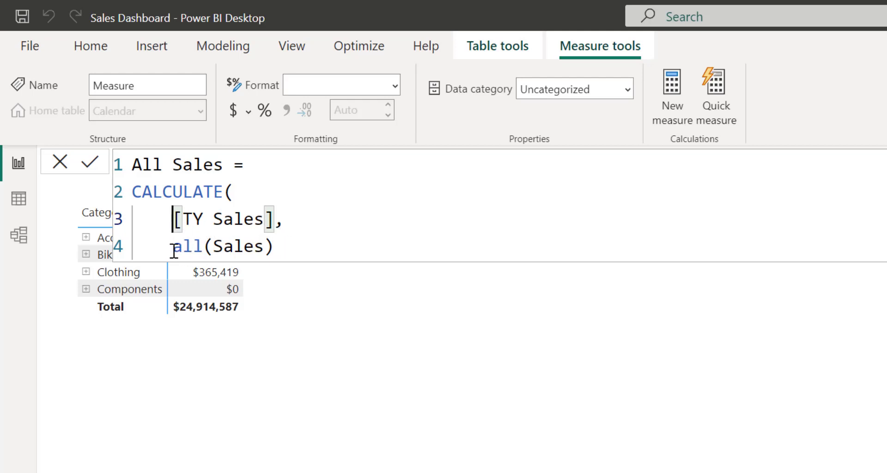
- Close the CALCULATE expression after ALL(Sales), commit the All Sales measure and close its formula
click(289, 247)
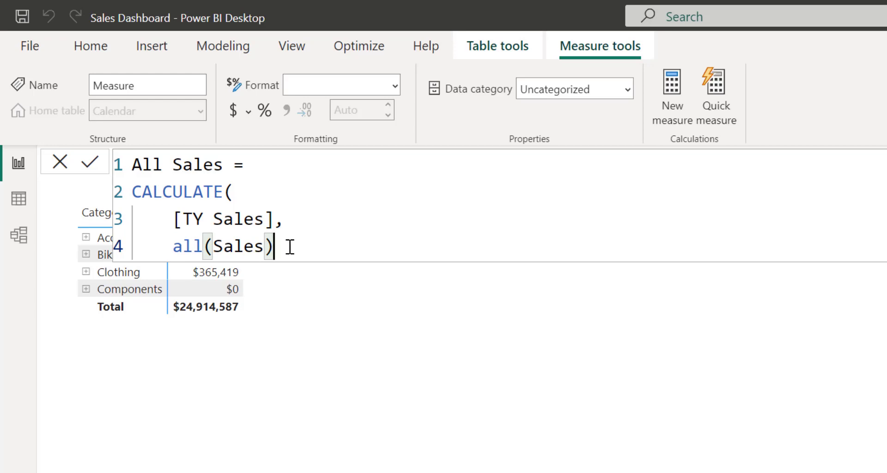
text())
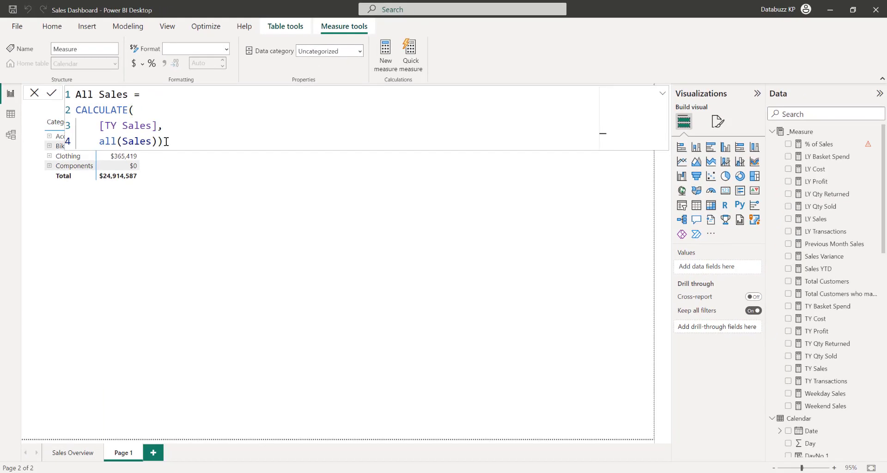
key(Return)
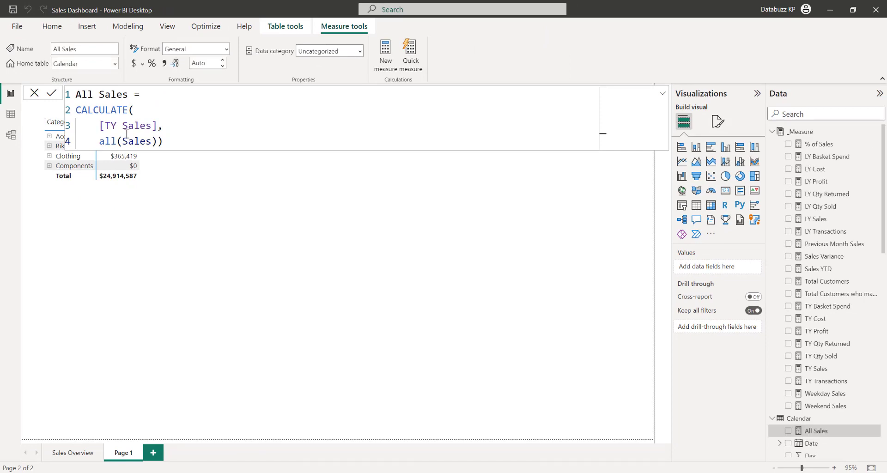
click(34, 96)
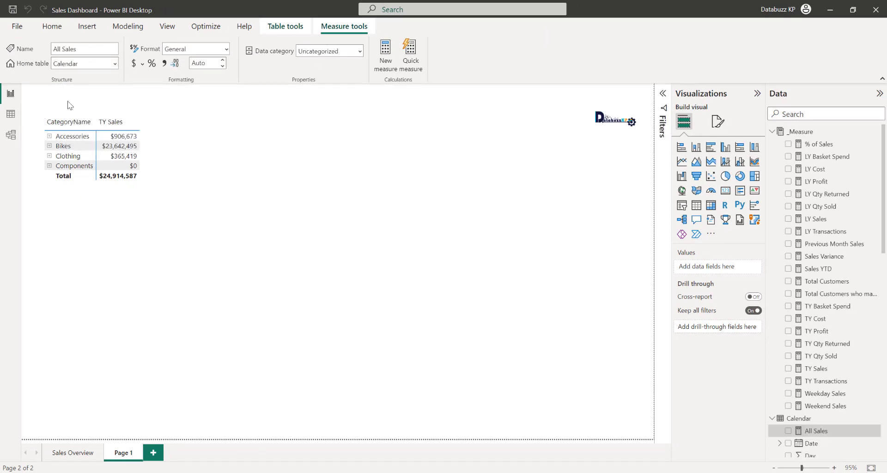
- Move the All Sales measure from the Calendar table to the _Measure home table
click(165, 172)
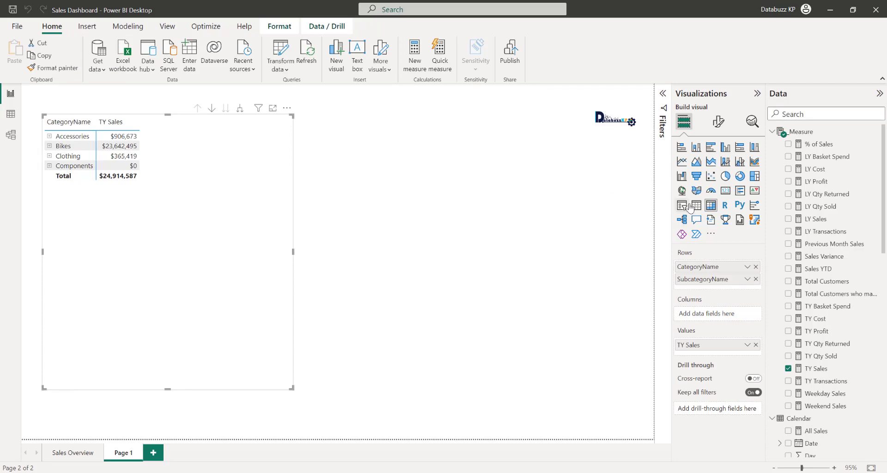
scroll(814, 292, down, 5)
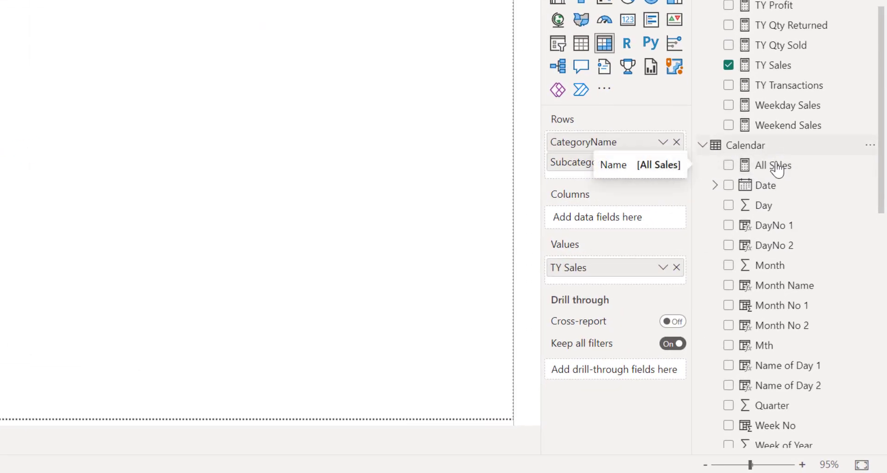
click(777, 166)
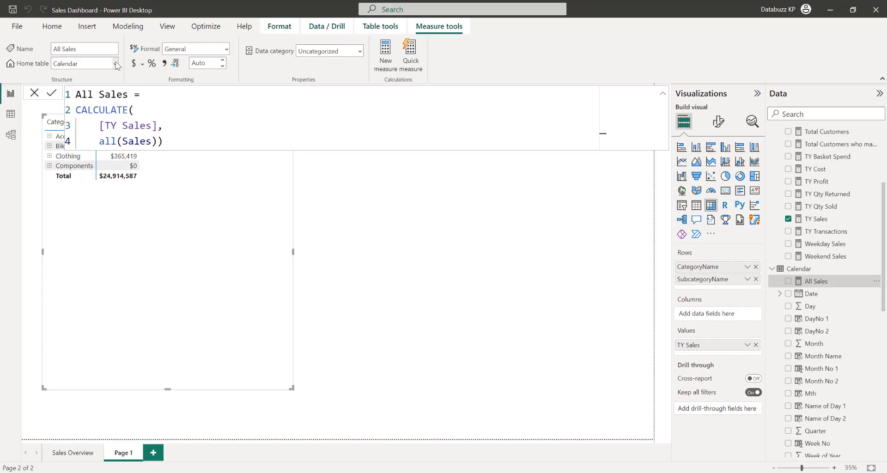
click(116, 64)
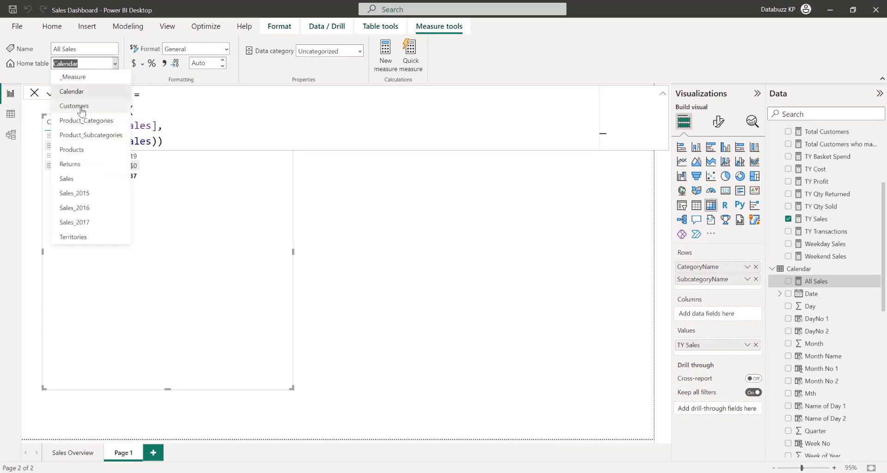
click(72, 89)
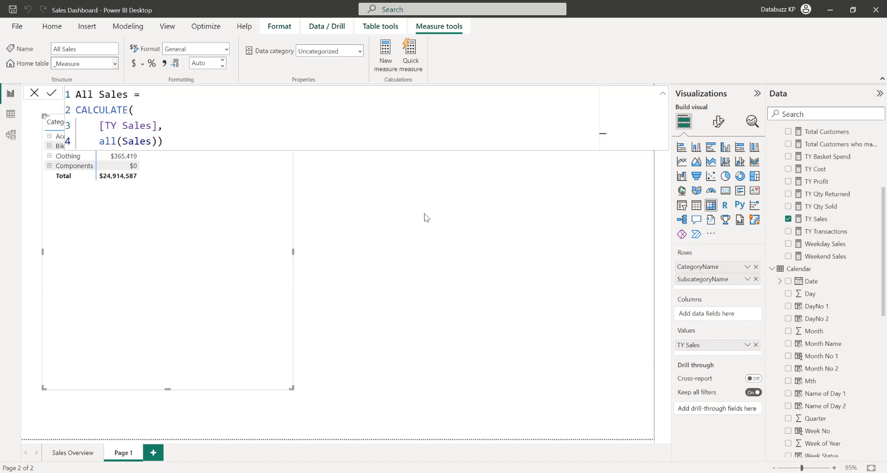
click(33, 94)
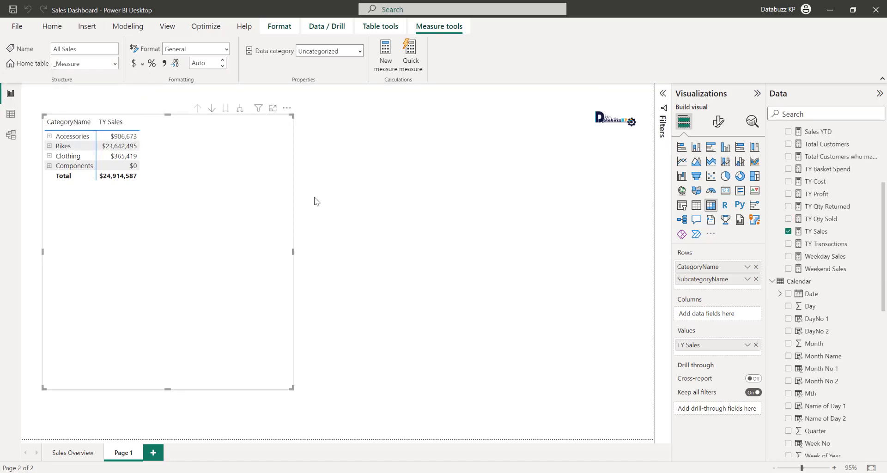
- Add the All Sales measure to the matrix values below TY Sales
scroll(803, 268, up, 3)
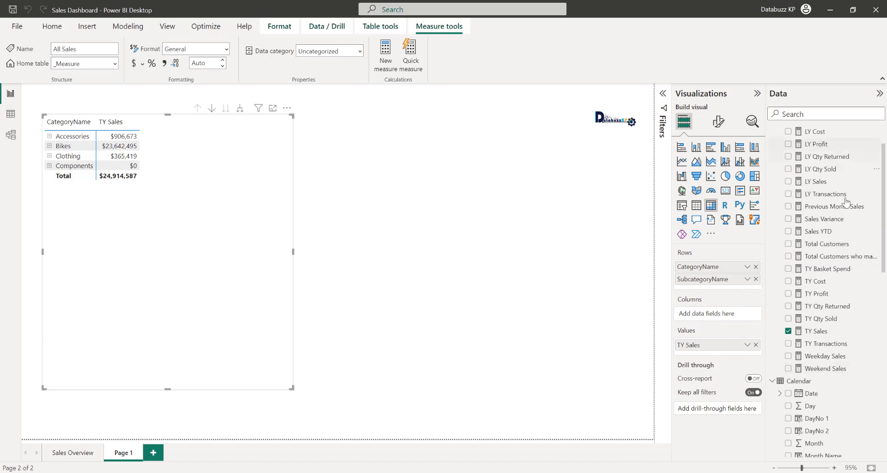
scroll(832, 194, up, 2)
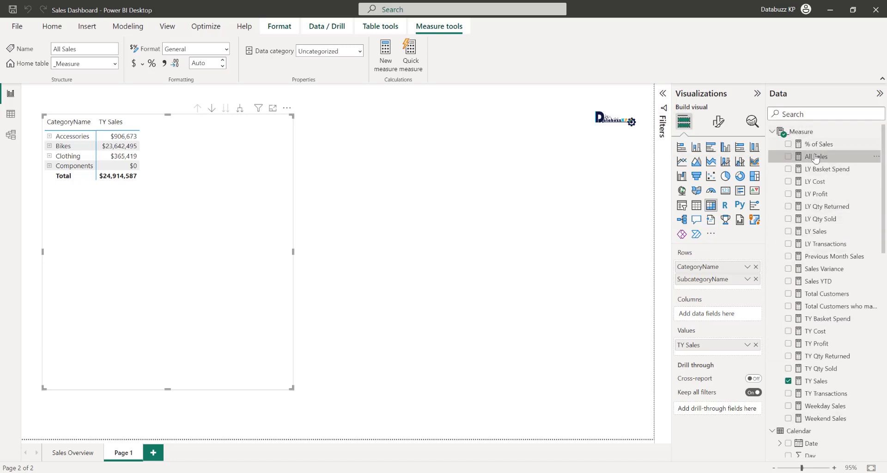
drag(820, 161, 718, 350)
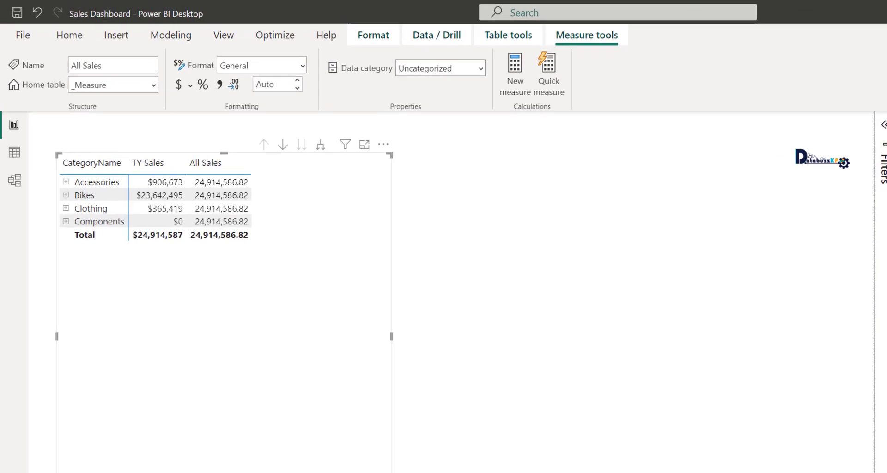
- Add the existing % of Sales measure to the matrix values below All Sales and close its formula
click(816, 144)
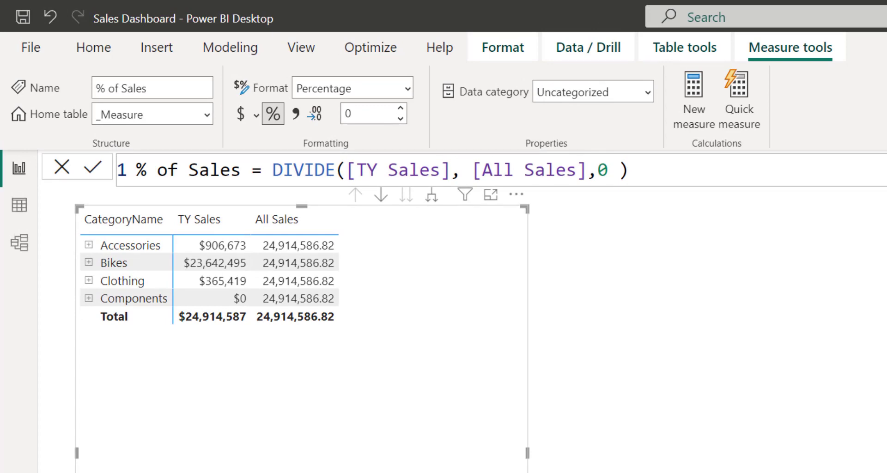
drag(819, 144, 693, 368)
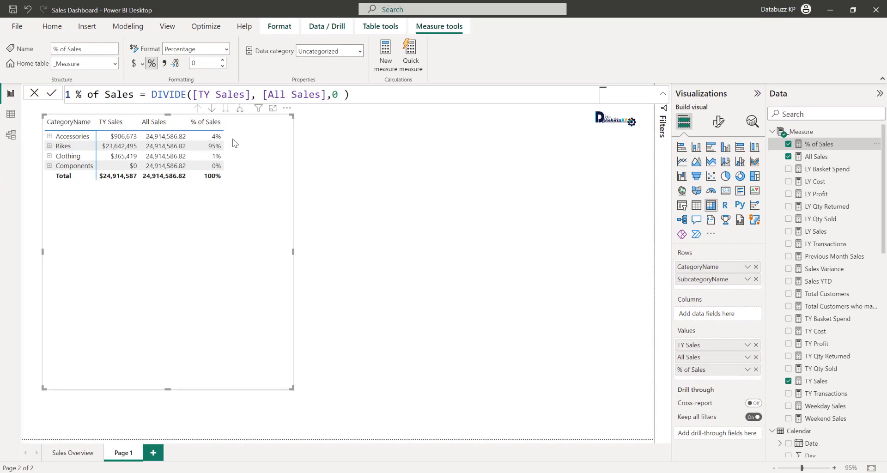
click(34, 93)
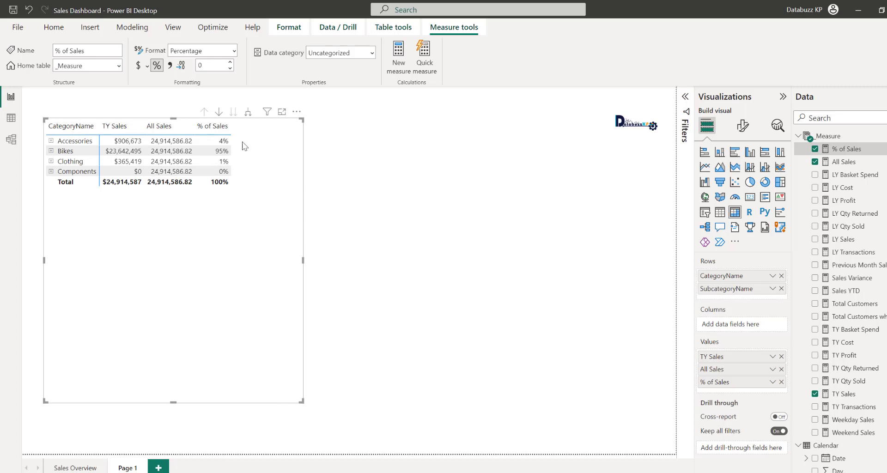
- Expand all matrix categories to the subcategory level and examine the sales percentages under Accessories and Bikes
click(248, 113)
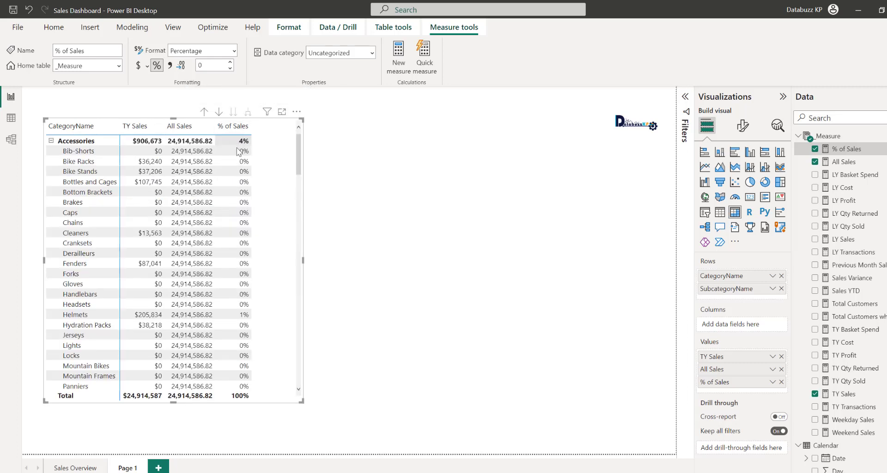
drag(298, 152, 298, 213)
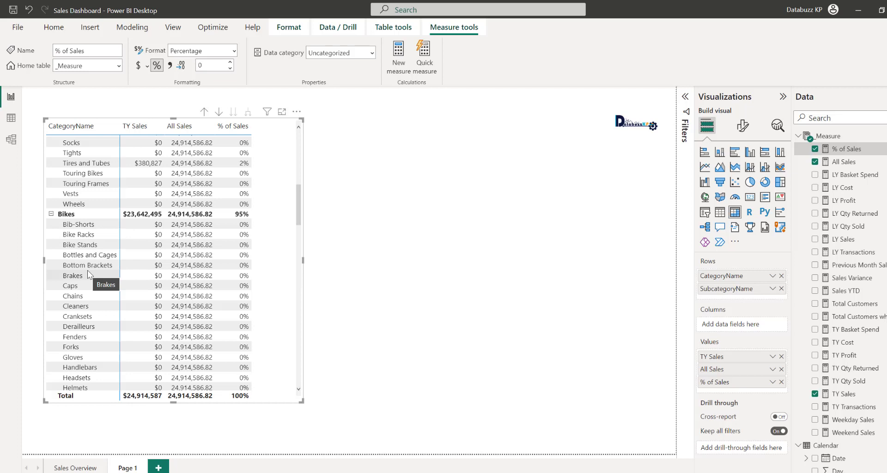
scroll(131, 200, down, 2)
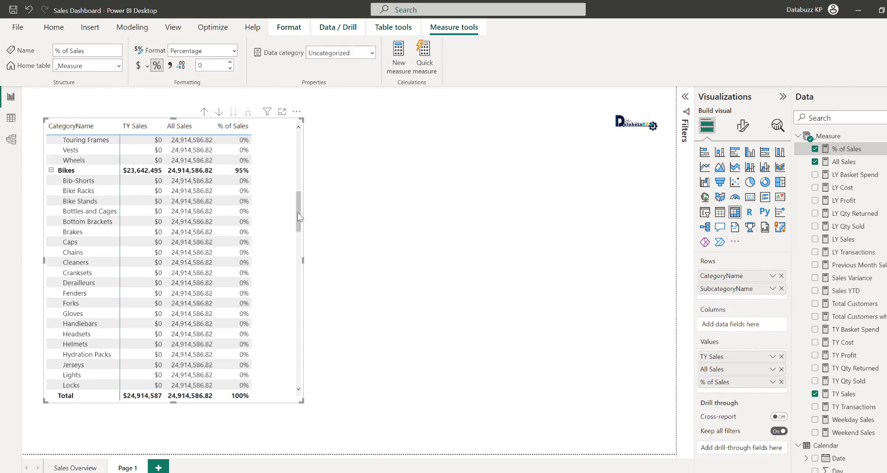
drag(298, 212, 297, 207)
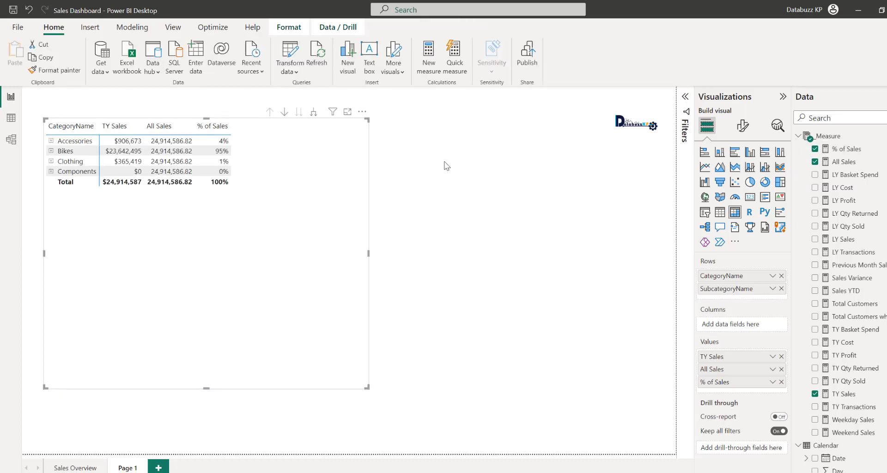
- Create a new measure named Product % Sales and start a second line for its formula
click(429, 61)
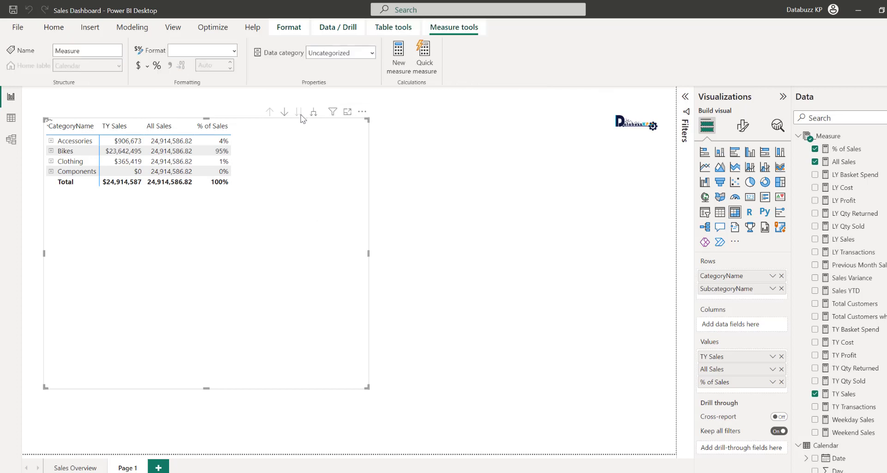
click(180, 92)
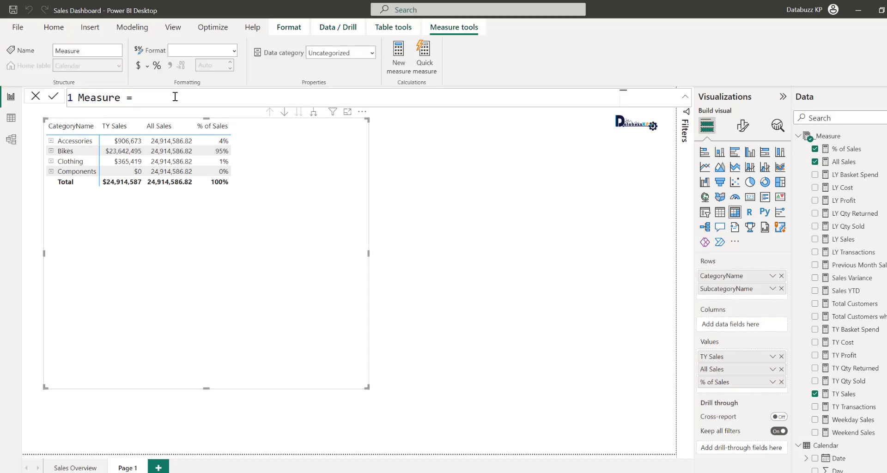
drag(175, 97, 65, 99)
text(ad)
key(BackSpace)
key(BackSpace)
text(Product % Sales )
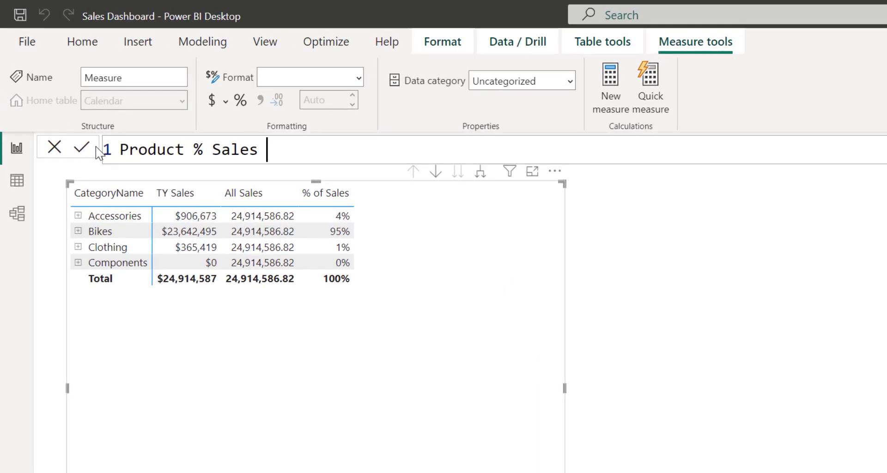
text(=)
key(shift+Return)
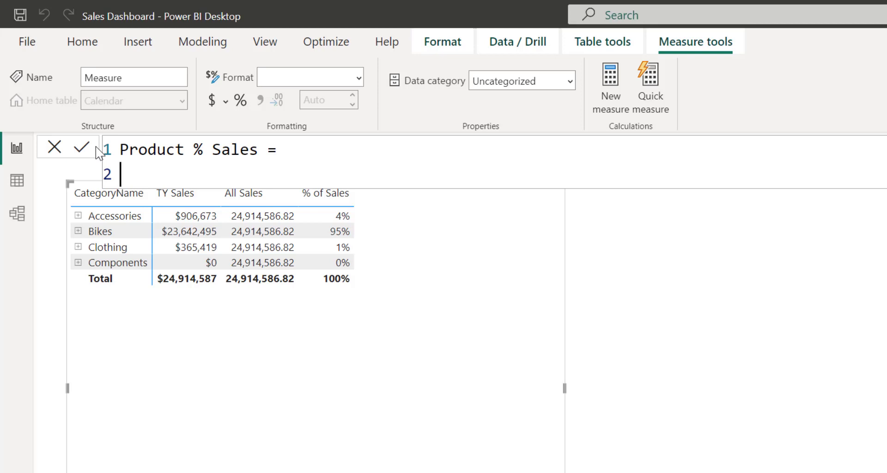
- Declare a variable named Totalsales in the measure and start a new line for its expression
text(var Tota)
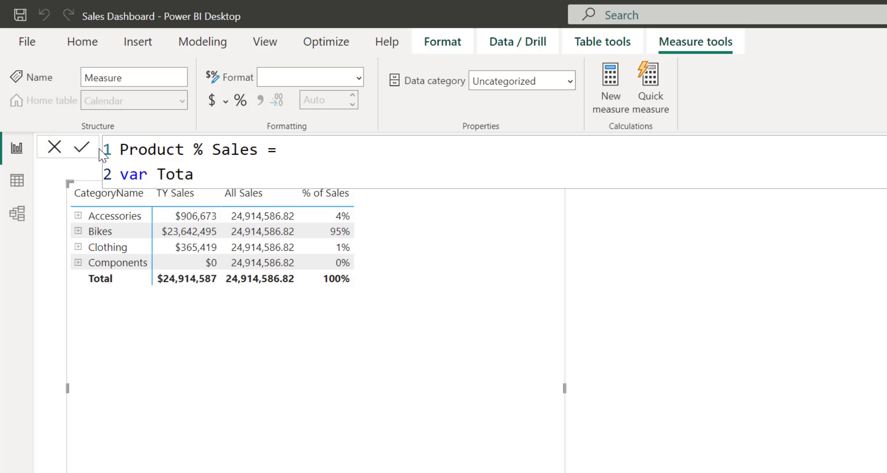
text(l)
key(BackSpace)
text(sa)
key(BackSpace)
key(BackSpace)
text(lsales =)
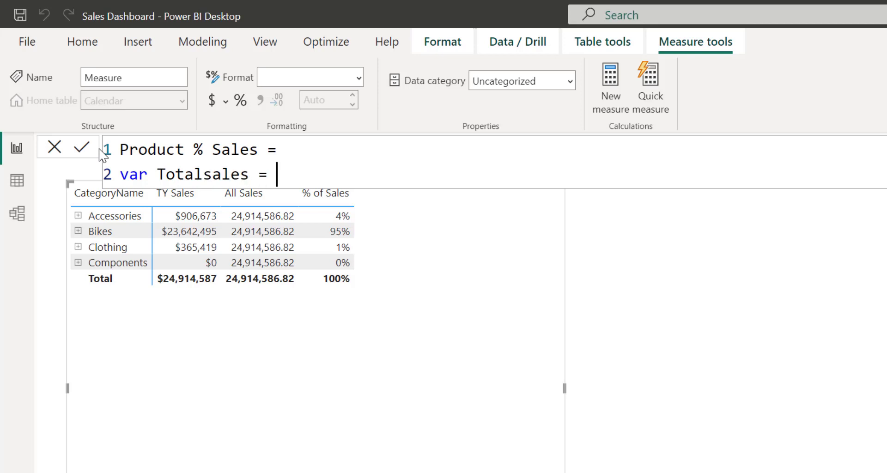
key(shift+Return)
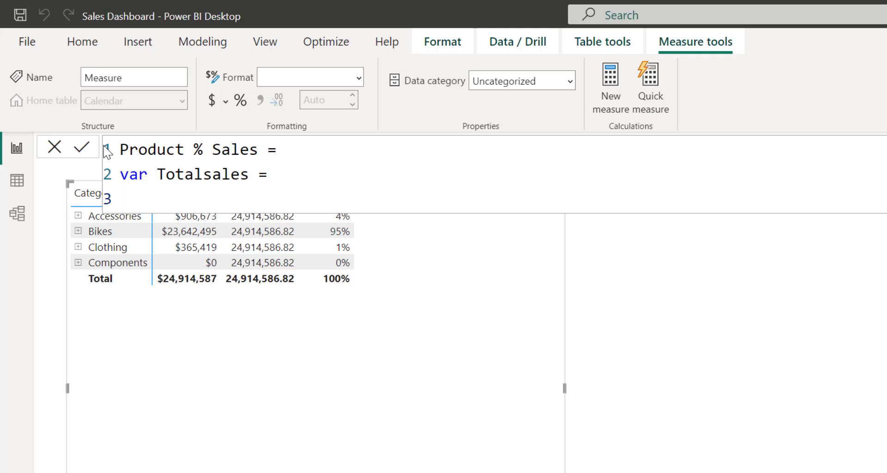
- Begin the Totalsales variable's expression with the SUMX function, leaving its parenthesis open
text(sumx()
key(shift+Return)
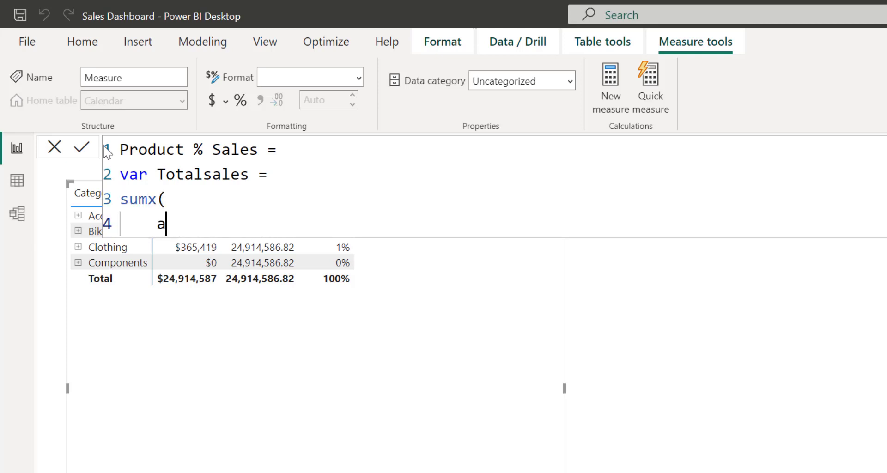
key(BackSpace)
text())
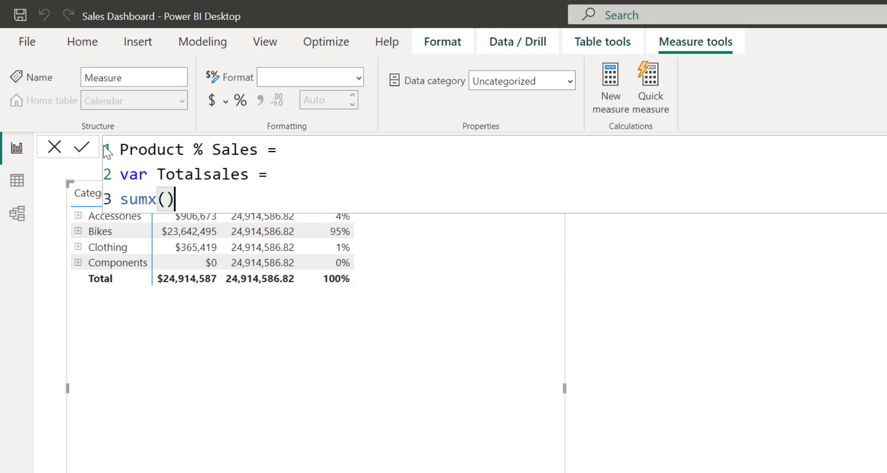
key(Return)
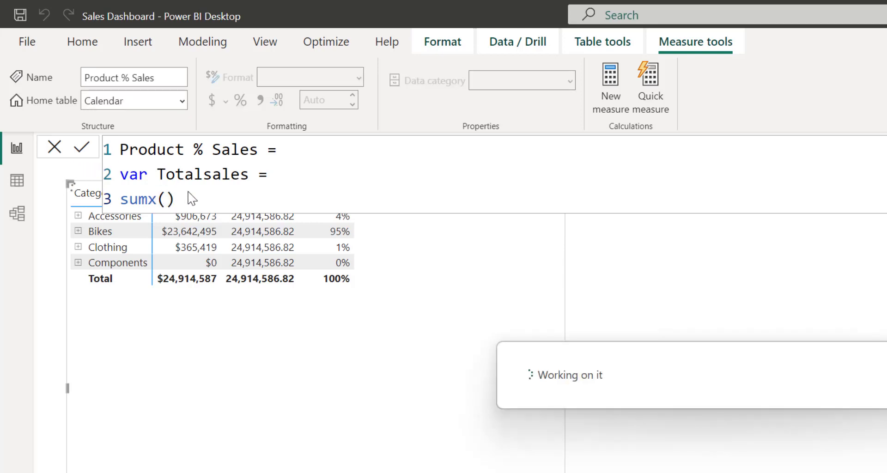
key(BackSpace)
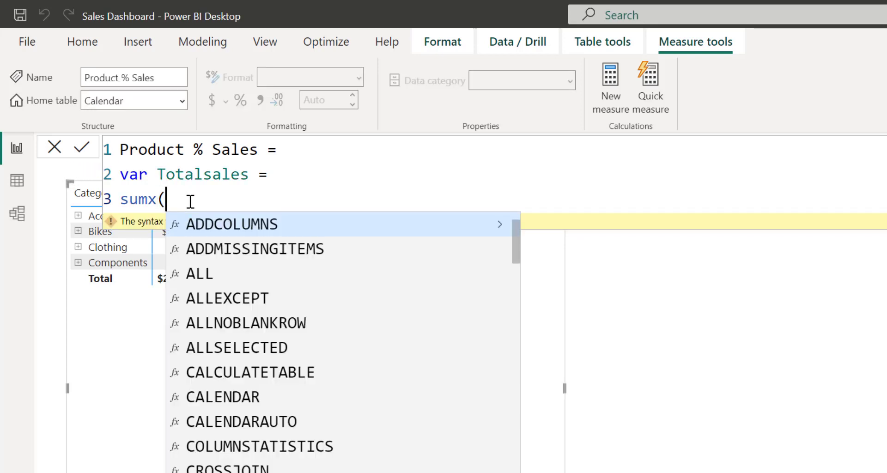
- Give SUMX the Sales table as its first argument on a new line and start another line for the expression
key(shift+Return)
text(Sales)
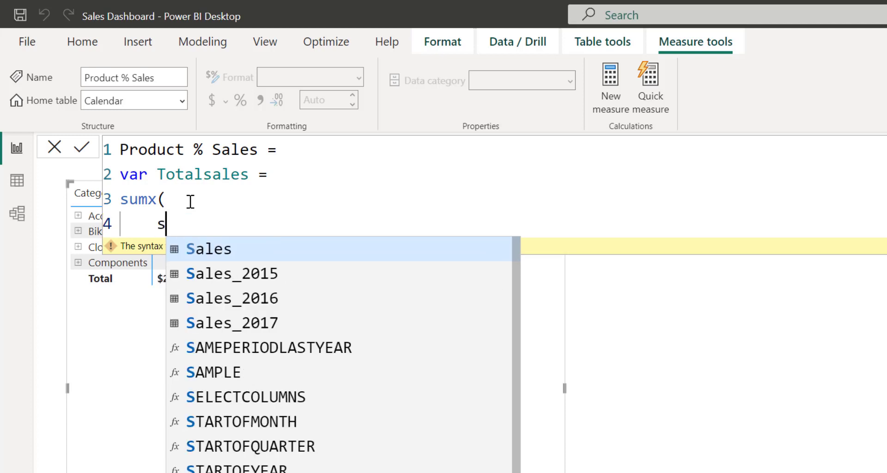
text(,)
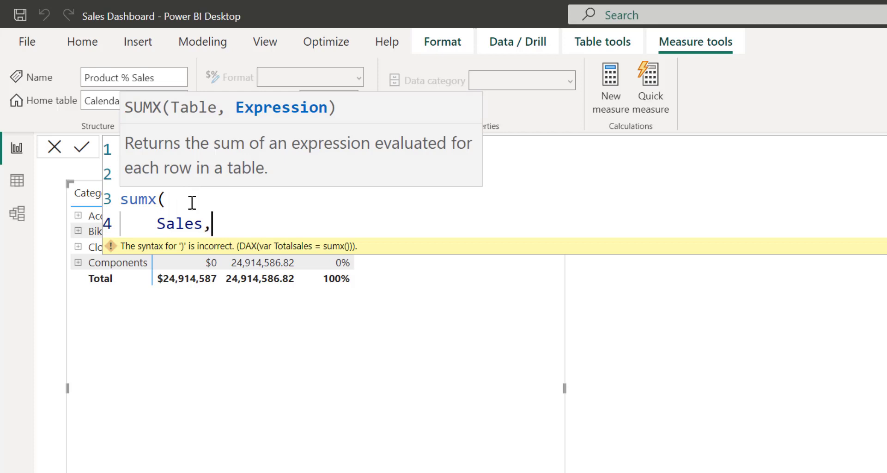
key(shift+Return)
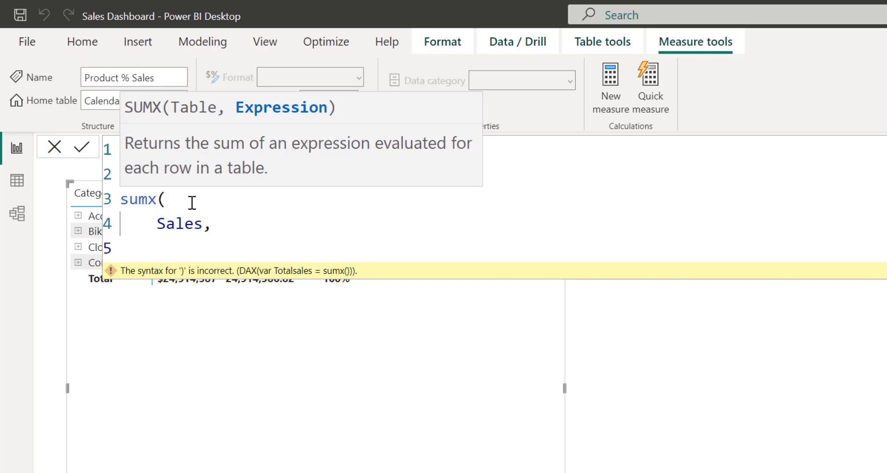
- Begin the SUMX expression with the Sales[OrderQuantity] column followed by a multiplication sign
text(sal)
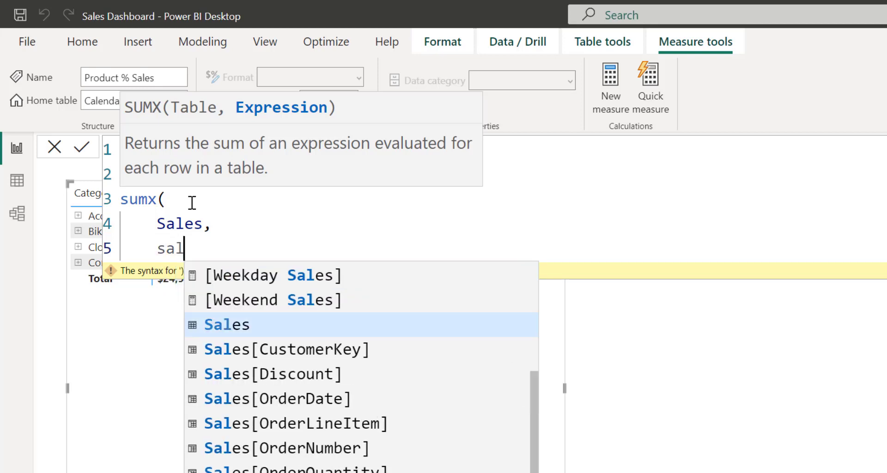
key(Down)
key(Down)
key(Down)
key(Down)
key(Down)
key(Down)
key(Tab)
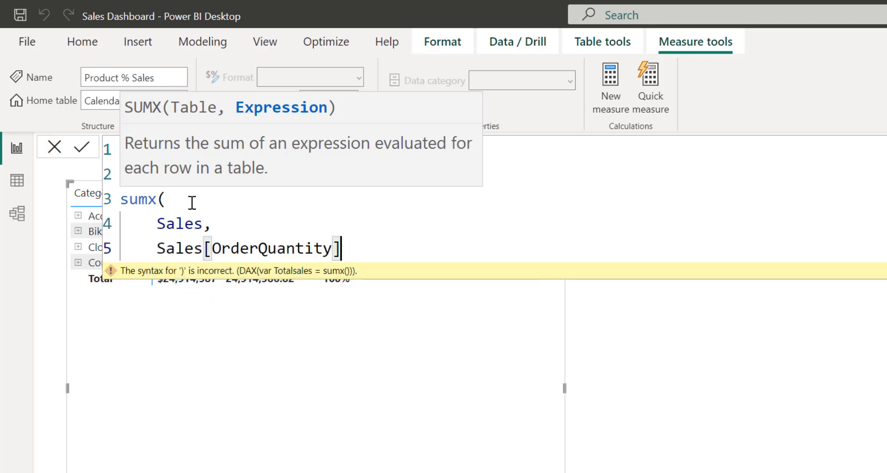
text(*)
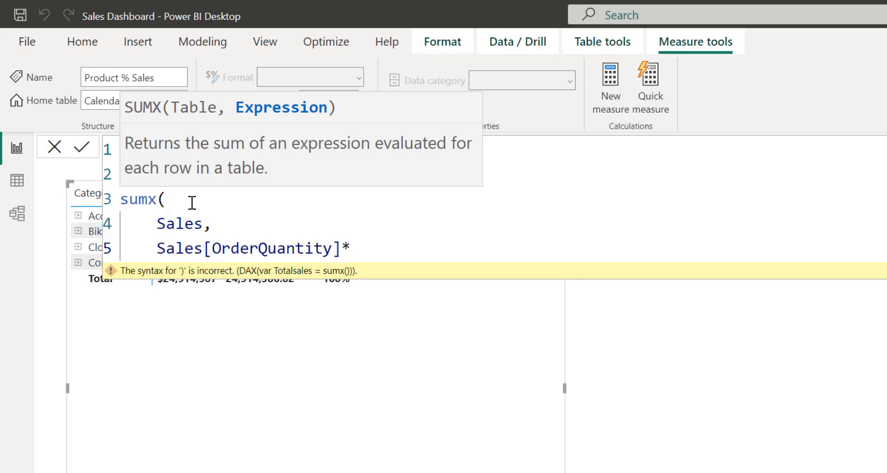
- Multiply by RELATED(Products[ProductPrice]) and close both the RELATED and SUMX functions
text(rela)
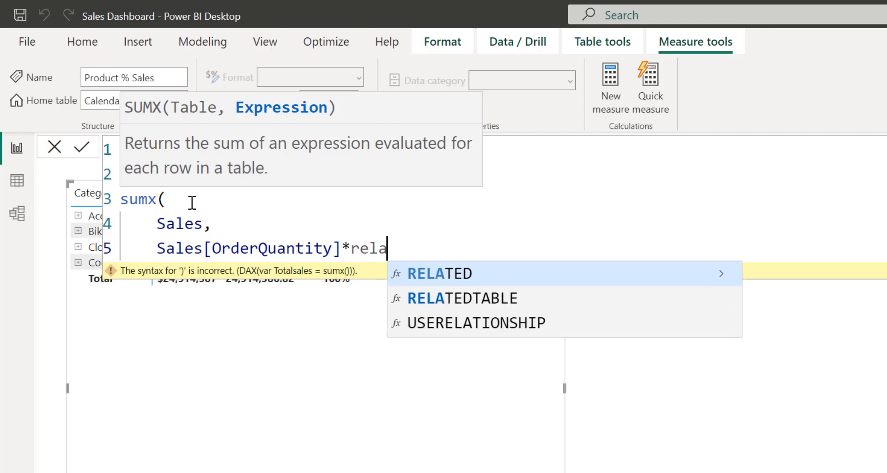
key(Tab)
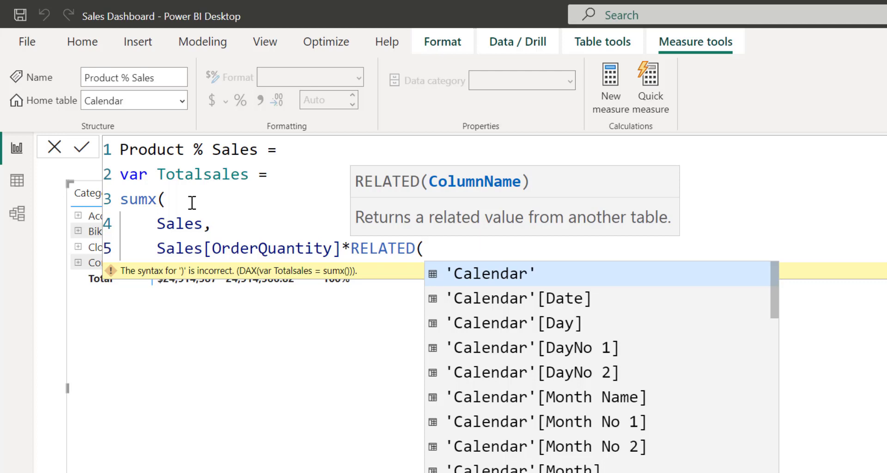
text(produ)
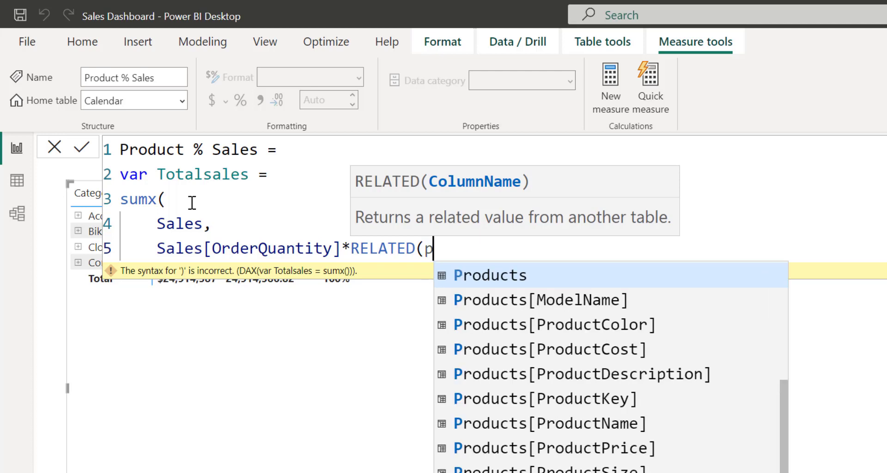
key(Down)
key(Down)
key(Down)
key(Down)
key(Down)
key(Down)
key(Down)
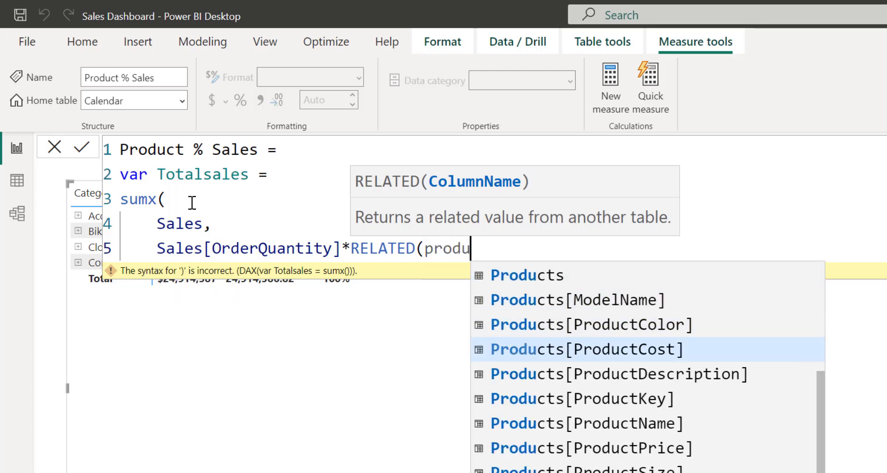
key(Tab)
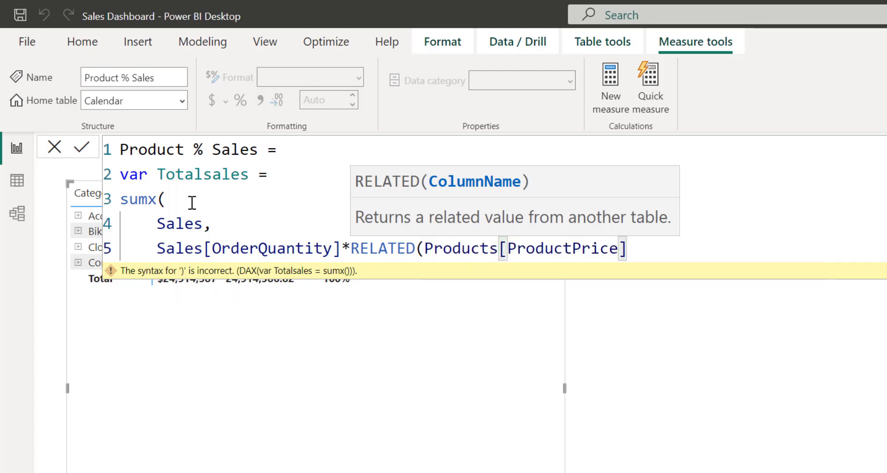
text()))
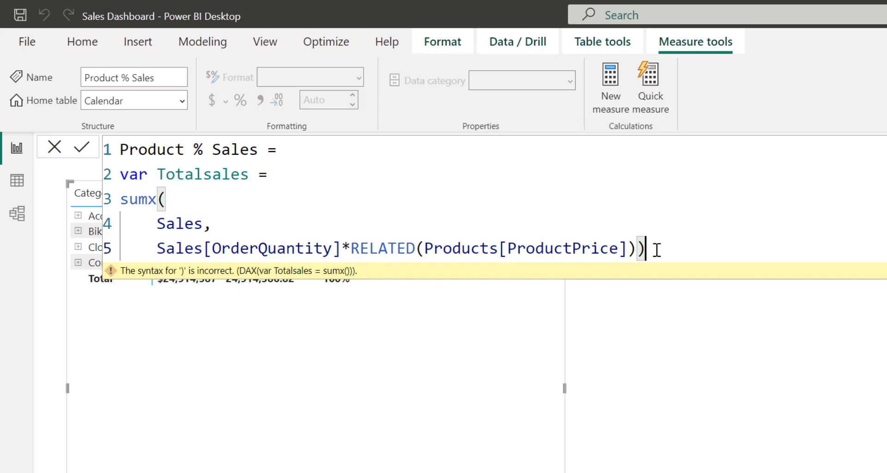
- Declare a second variable named allsales on a new line and start the line for its expression
key(Return)
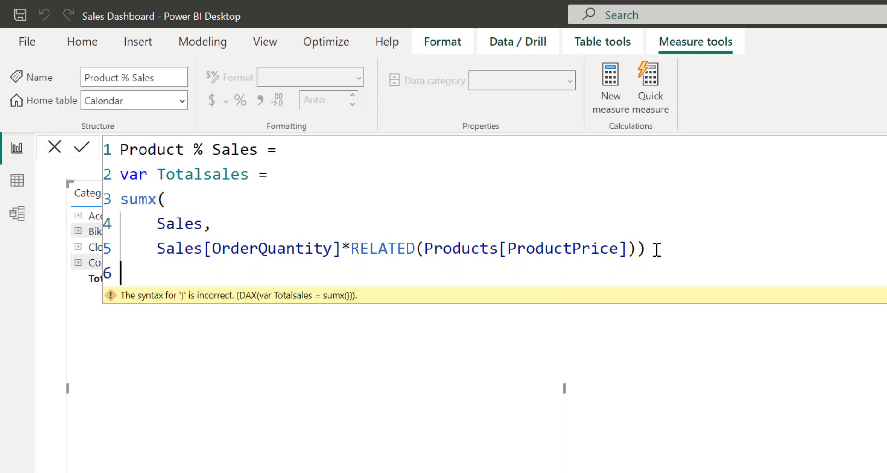
text(var ad)
key(BackSpace)
key(BackSpace)
text(Al)
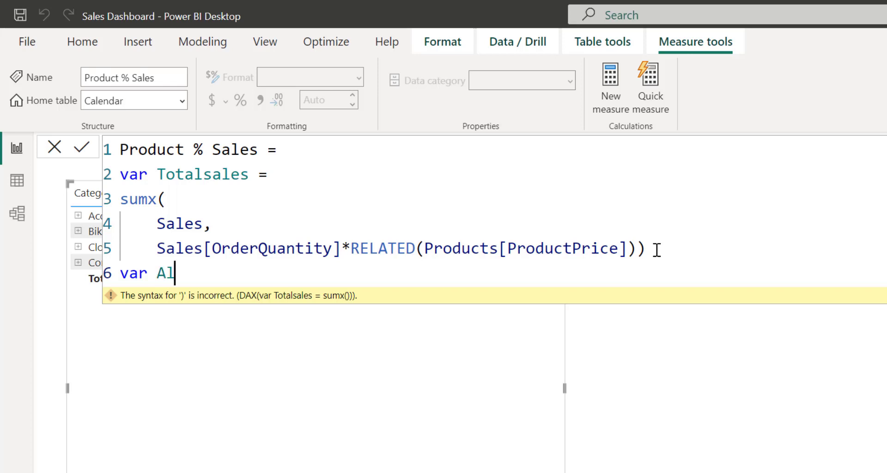
key(BackSpace)
key(BackSpace)
text(allsales )
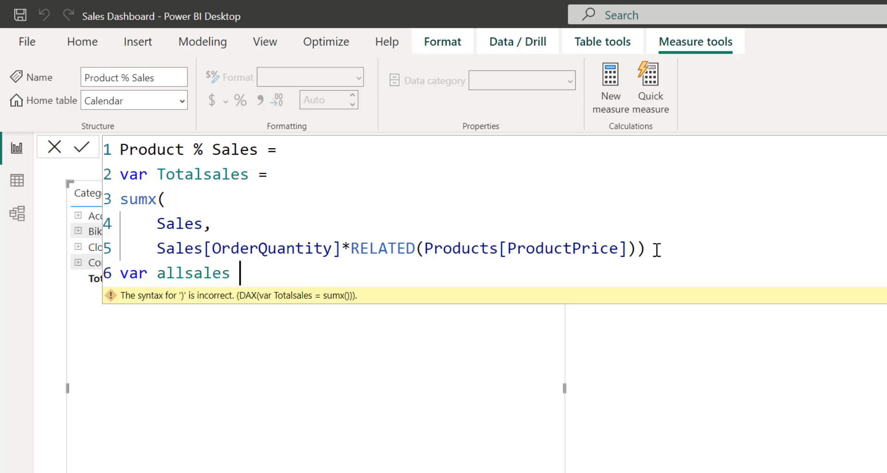
text(=)
key(shift+Return)
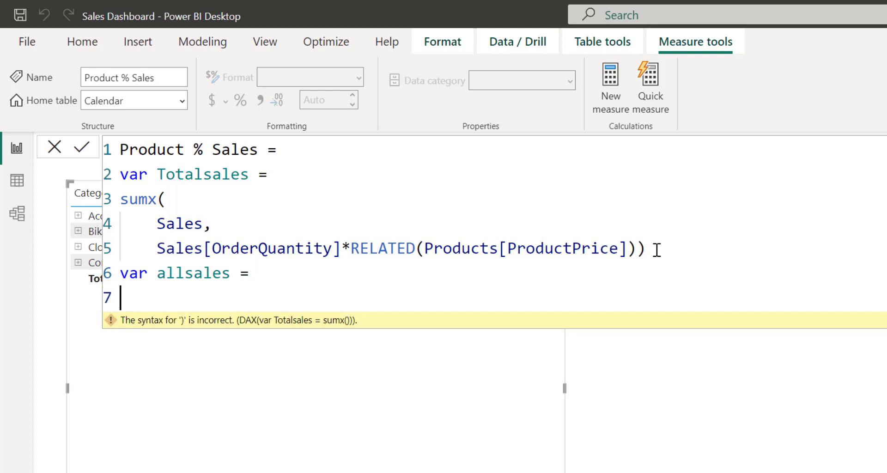
- Begin the allsales expression with the CALCULATE function and start a new line for its arguments
text(cal)
key(Tab)
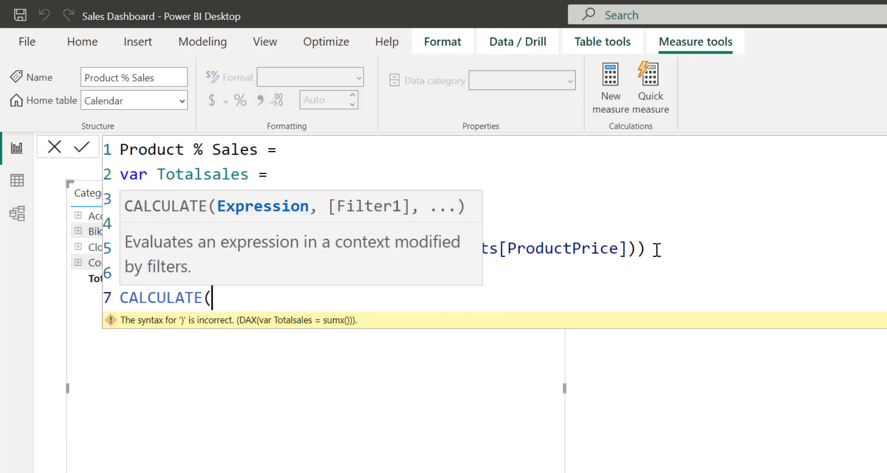
key(shift+Return)
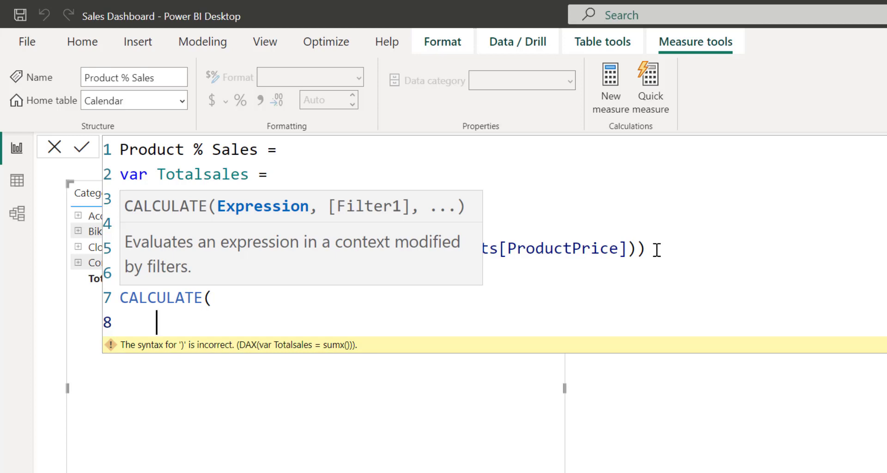
text([)
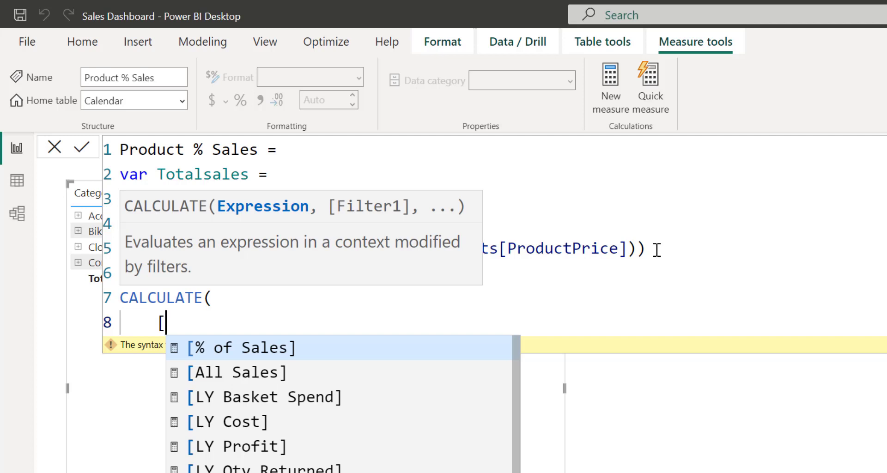
text(To)
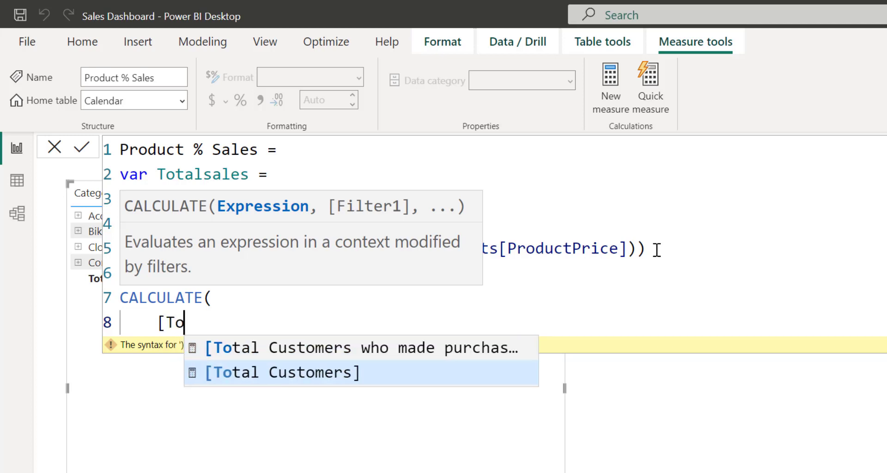
key(BackSpace)
key(BackSpace)
key(BackSpace)
- Enter the Totalsales variable as the CALCULATE expression, followed by a comma and a new line for the filter
text(to)
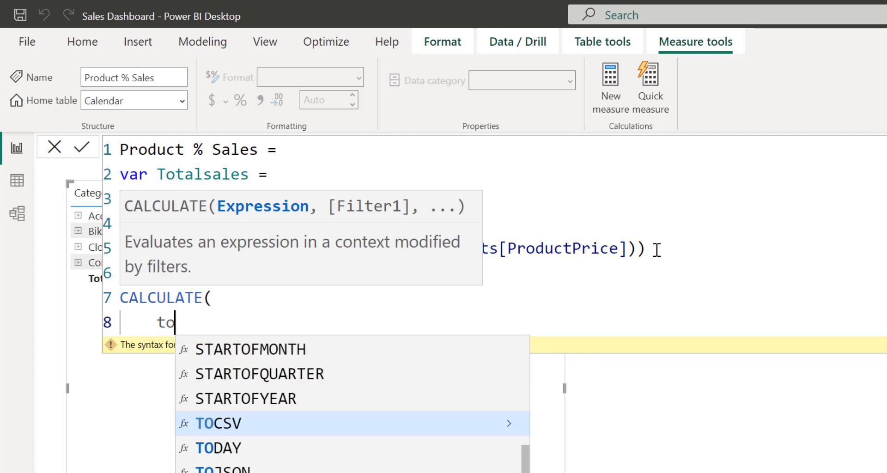
key(Down)
key(Down)
key(Down)
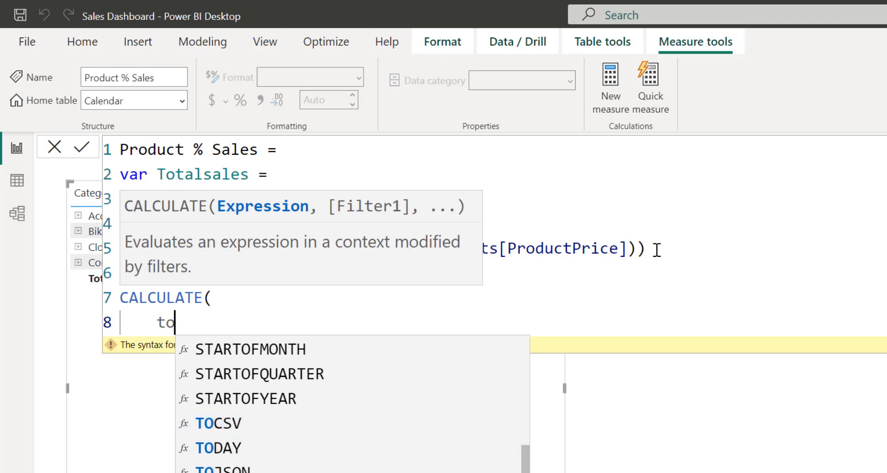
key(Tab)
text(,)
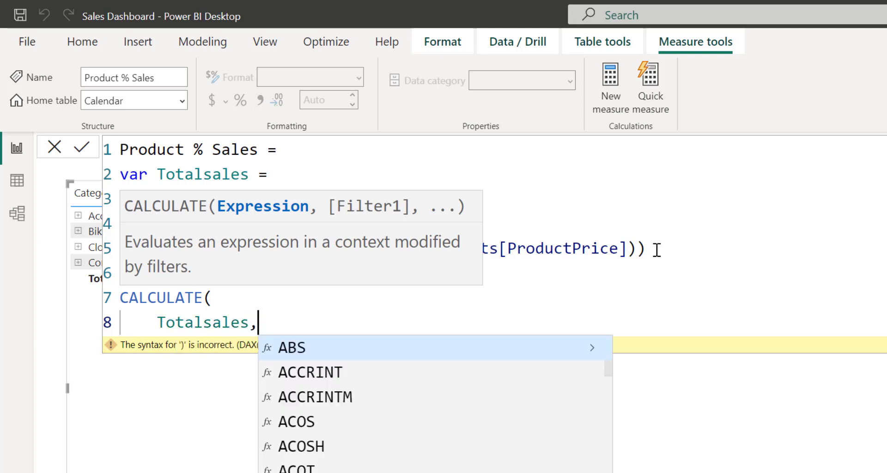
key(shift+Return)
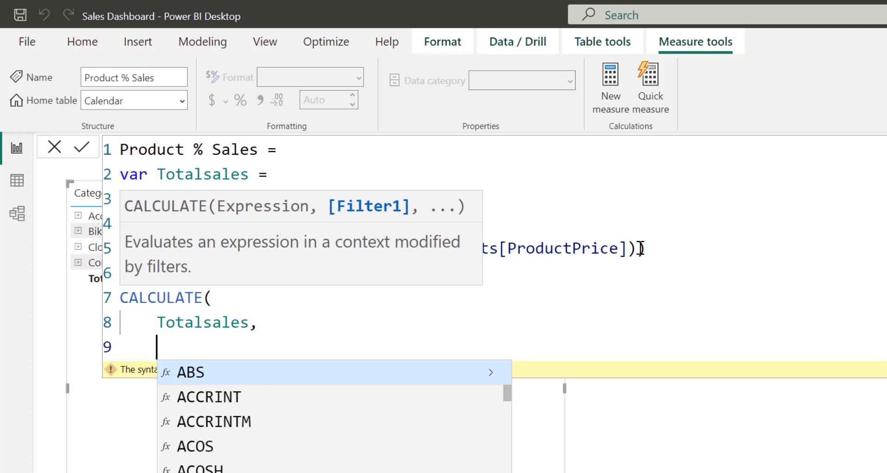
- Begin the CALCULATE filter with the ALLSELECTED function, placing the cursor inside its open parenthesis
text(allse)
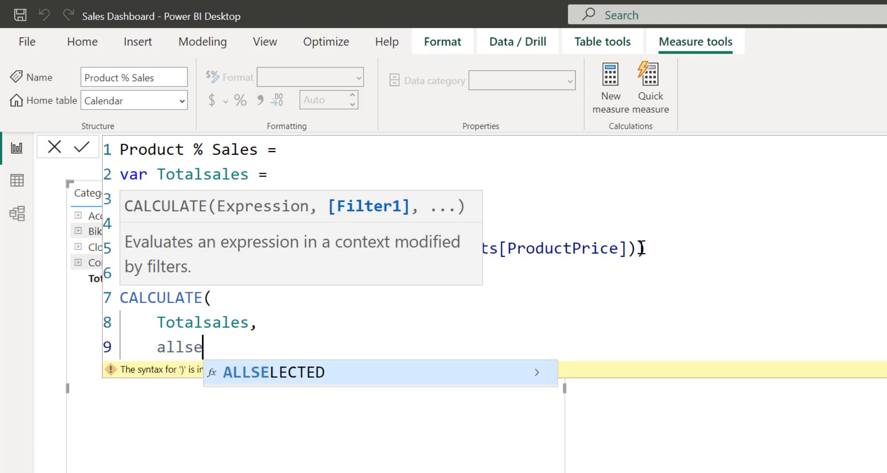
key(Tab)
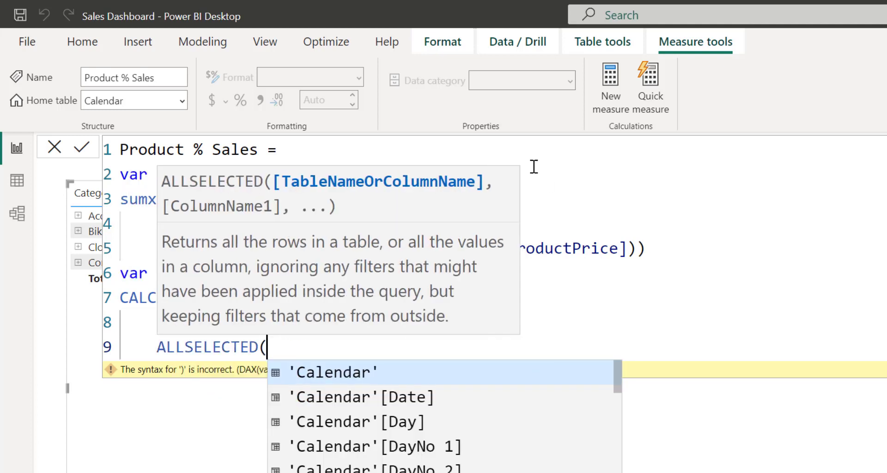
click(234, 345)
click(291, 345)
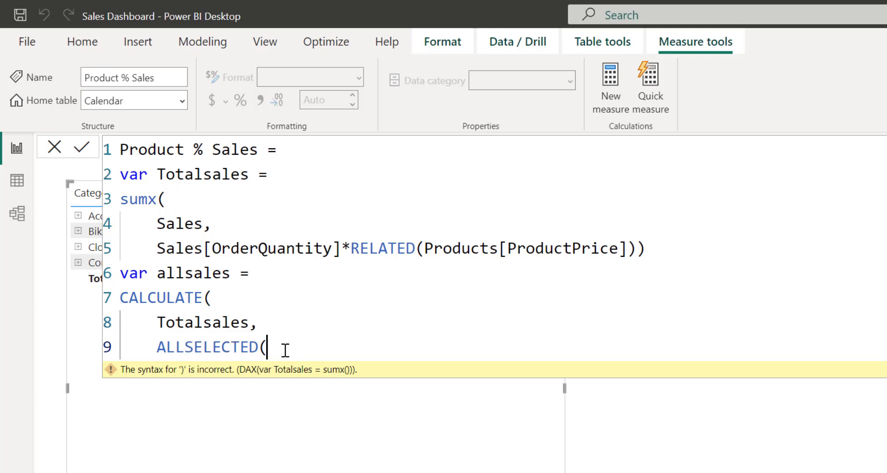
text(ad)
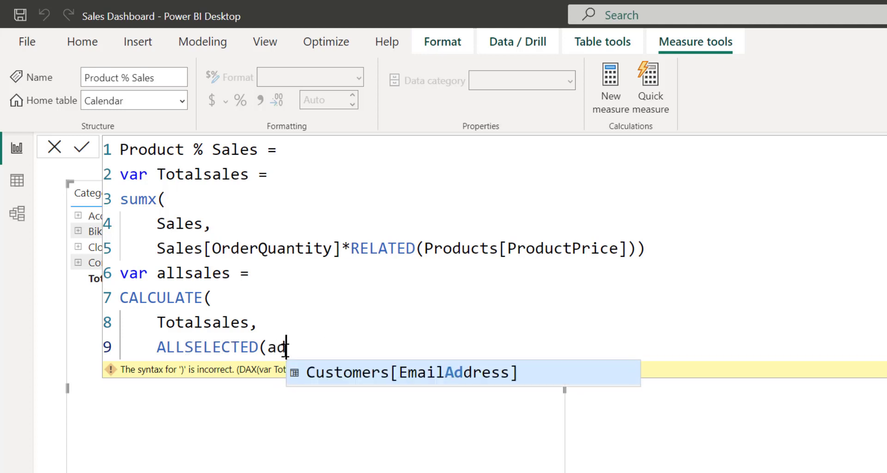
key(BackSpace)
key(BackSpace)
- Use the Products table as the ALLSELECTED argument and close both the ALLSELECTED and CALCULATE functions
text(pr)
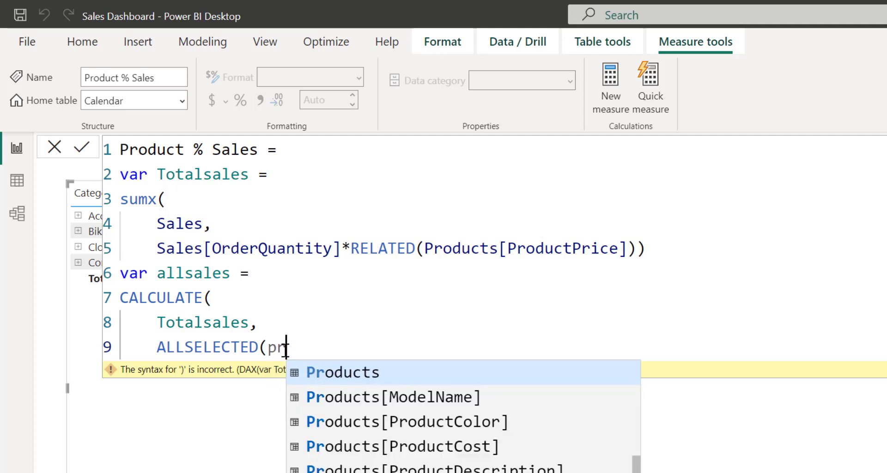
key(Tab)
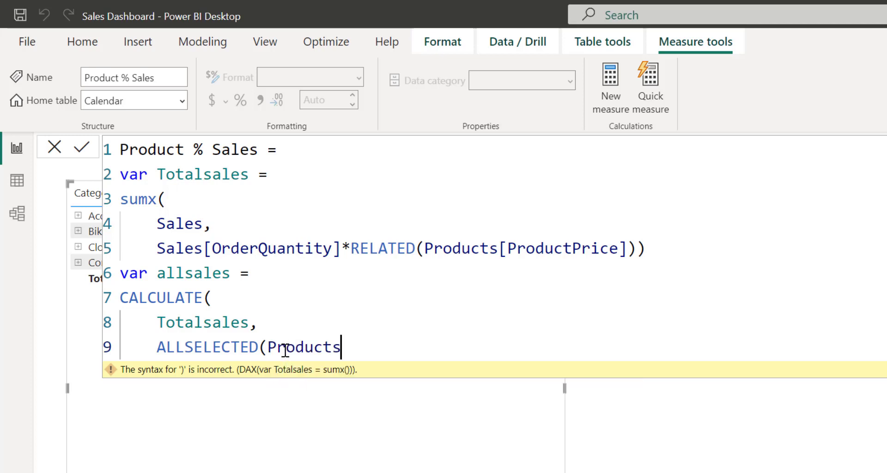
text())
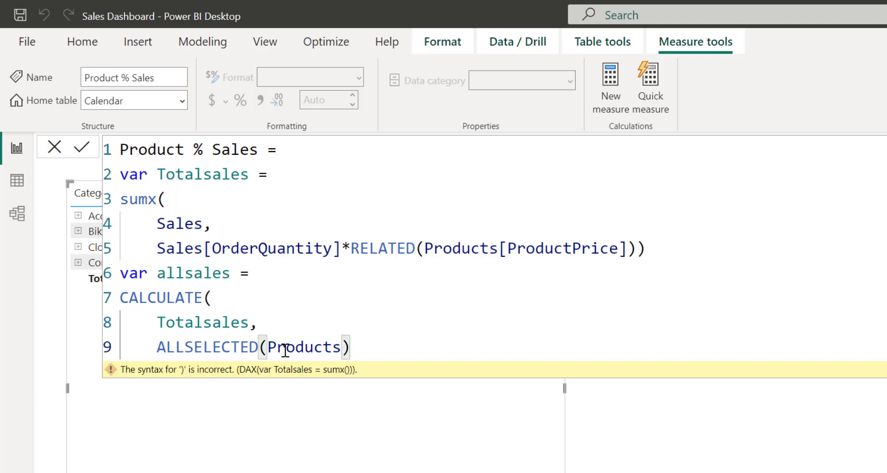
text())
- Declare a Percentage variable below the allsales expression and begin its expression with the DIVIDE function
key(Return)
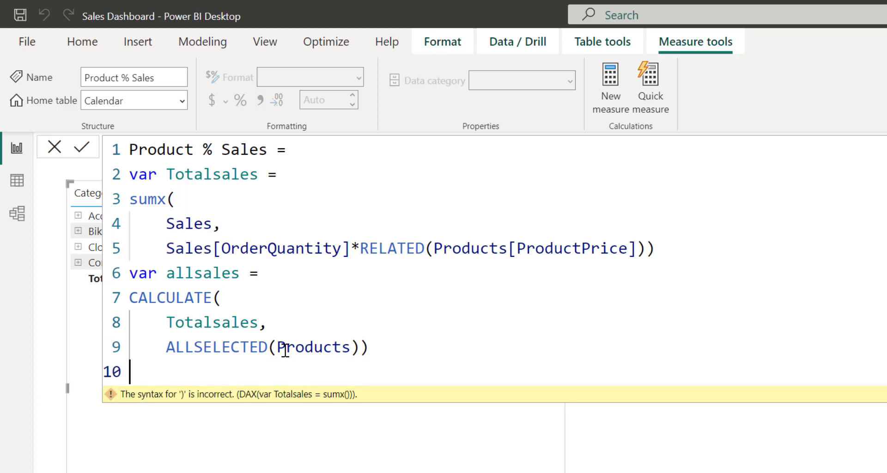
text(var a)
key(BackSpace)
text(Percentage)
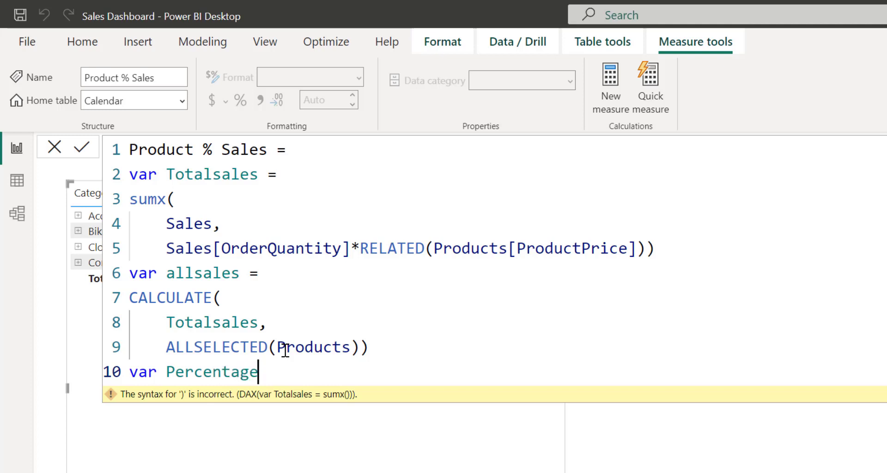
key(BackSpace)
text(= divi)
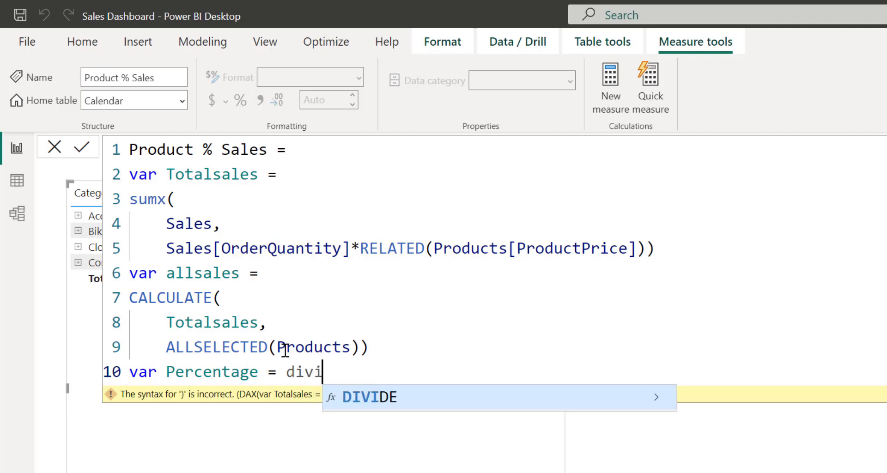
key(Tab)
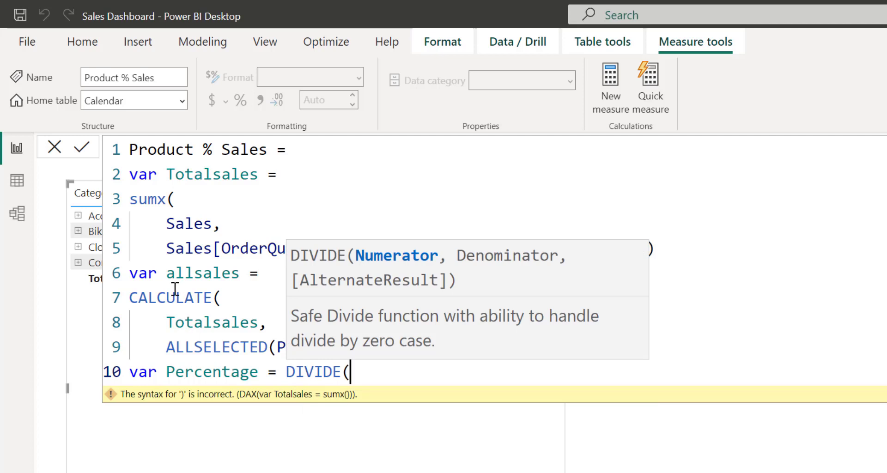
- Complete DIVIDE with Totalsales as numerator, allsales as denominator and 0 as alternate result, and add a return keyword on a new line
drag(168, 273, 239, 274)
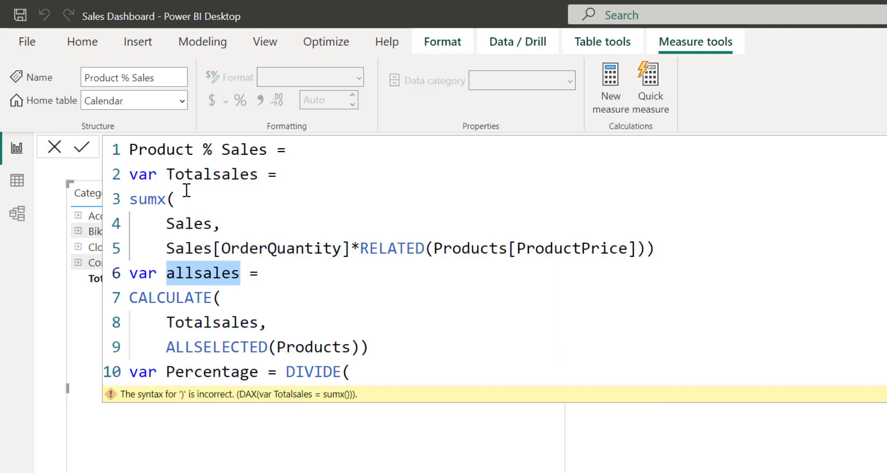
drag(158, 177, 258, 177)
click(372, 369)
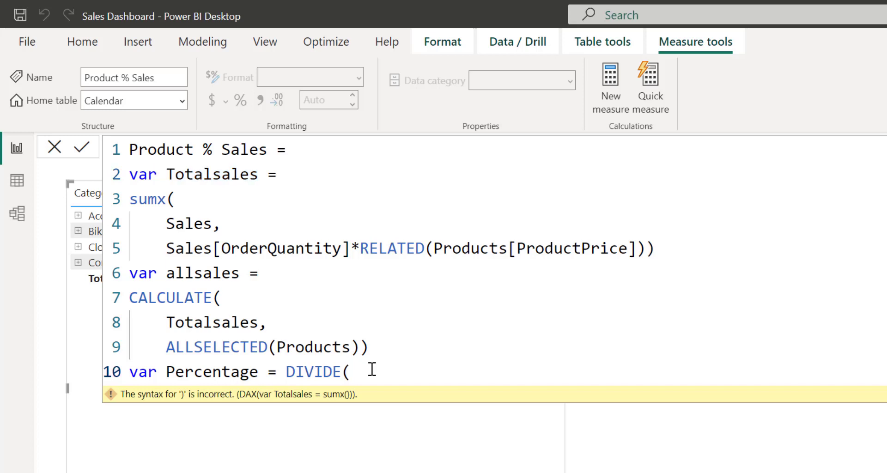
text([)
text(tot)
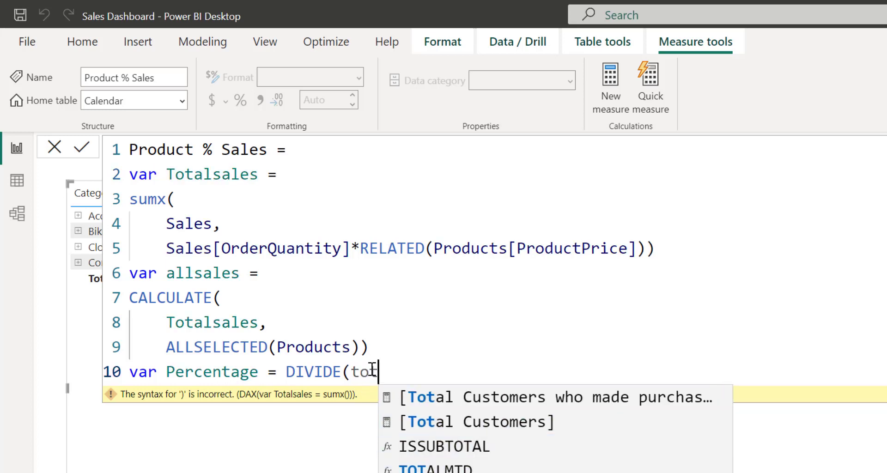
key(Tab)
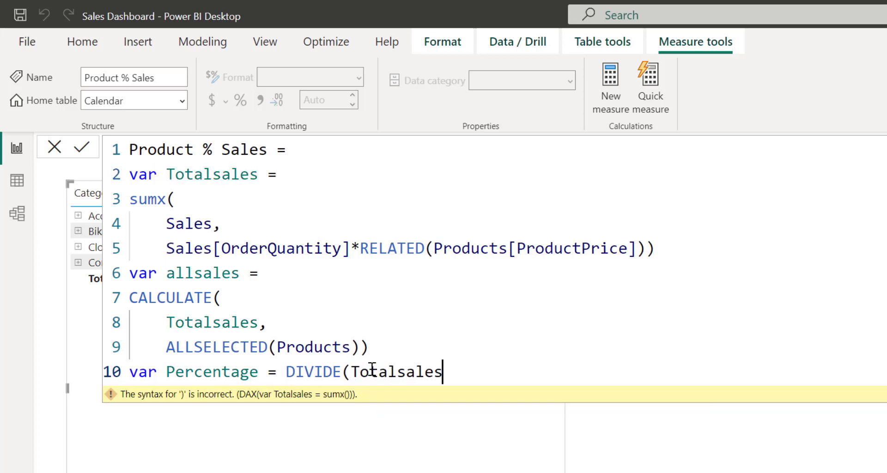
text(,all)
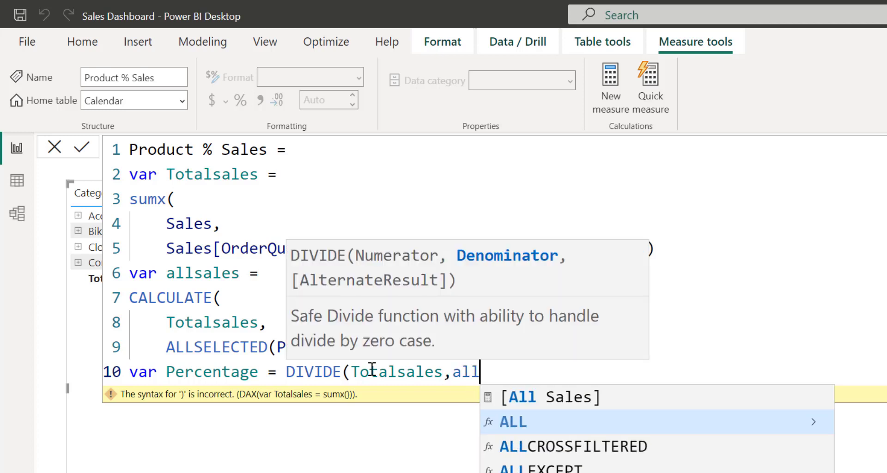
text(sales,)
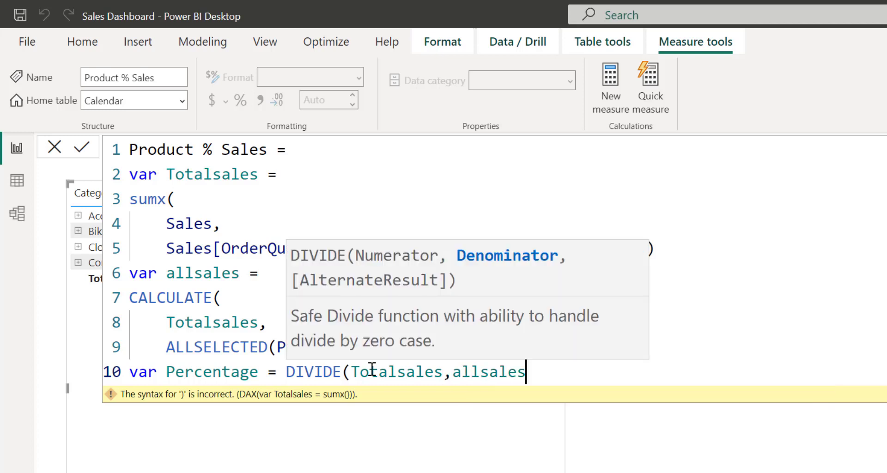
text(0))
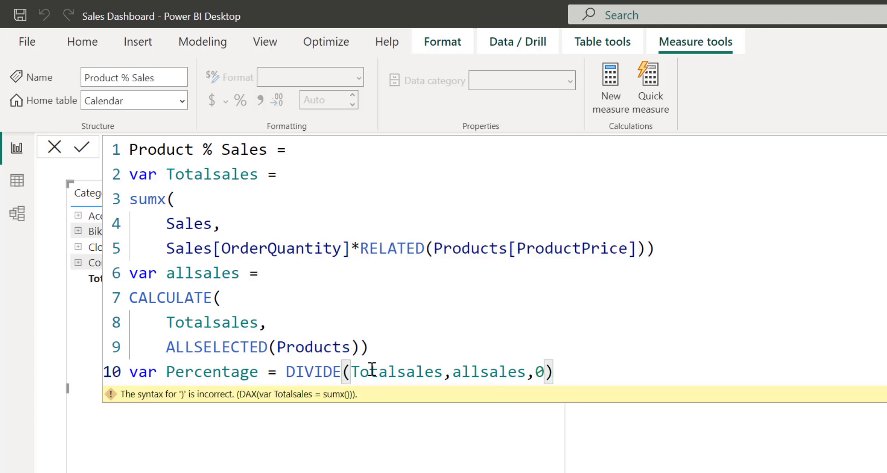
key(Return)
text(return)
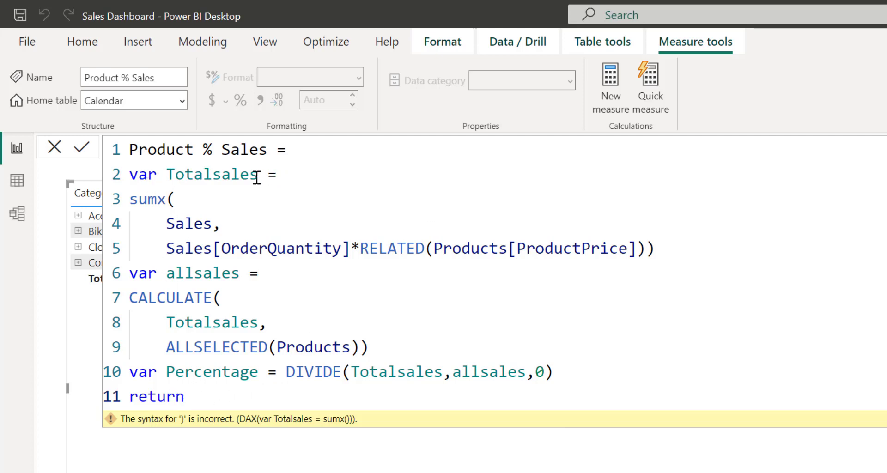
- Add the comments "-- var 1", "-- var 2" and "-- var3" to the Totalsales, allsales and Percentage declaration lines respectively
click(368, 173)
text(--)
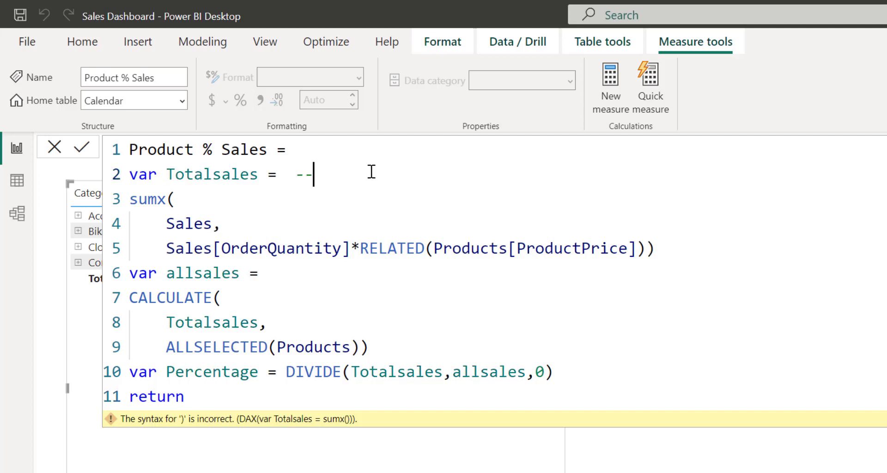
text( var 1)
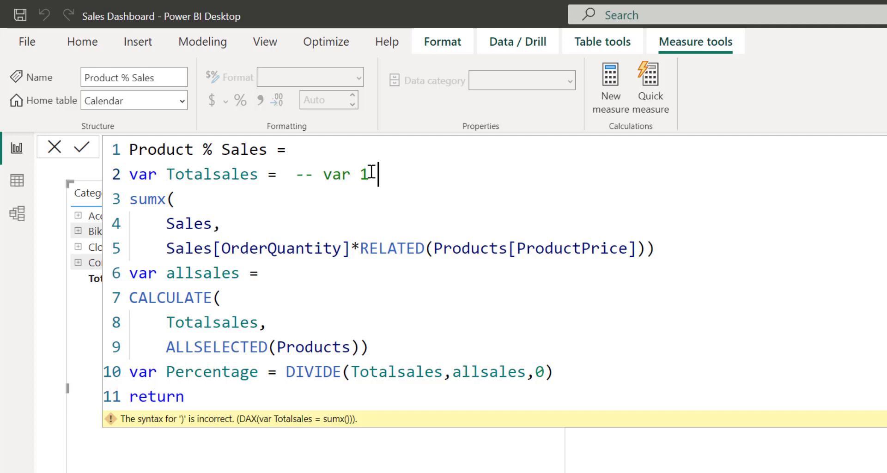
click(333, 272)
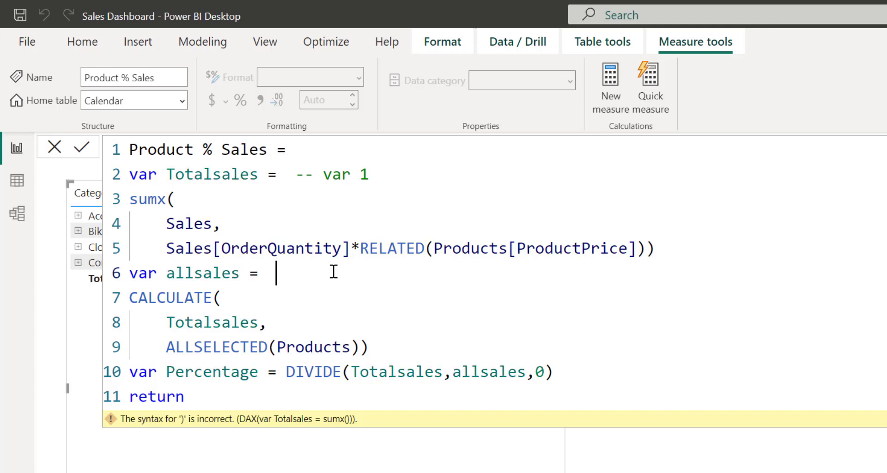
text(-- var 2)
click(618, 372)
text(-)
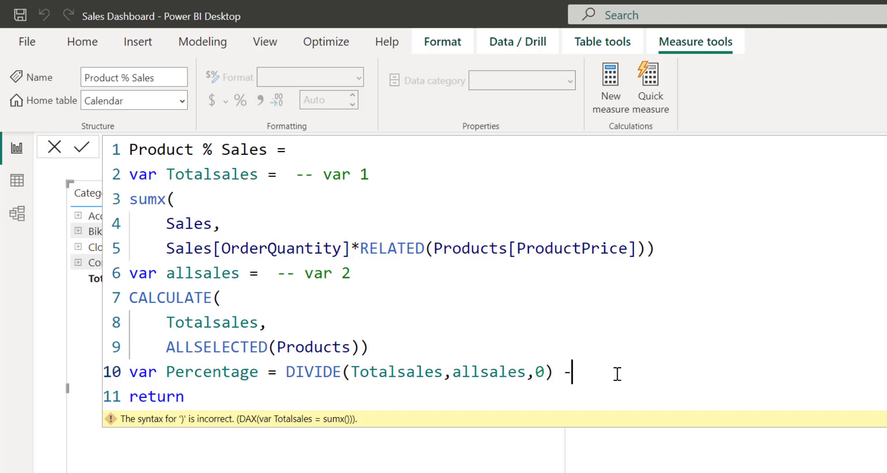
text(- var3)
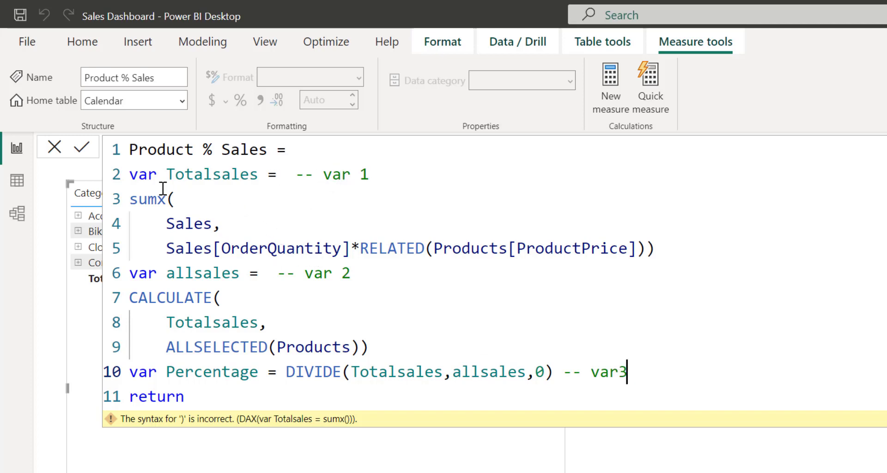
drag(167, 175, 655, 248)
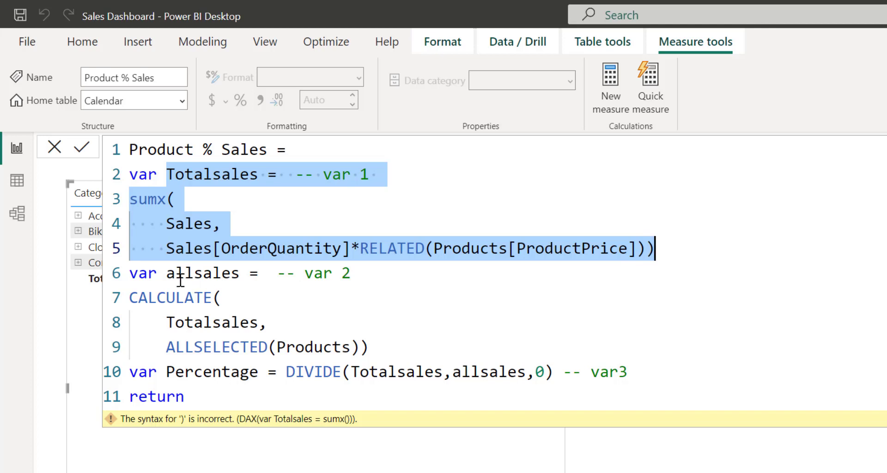
drag(170, 273, 412, 346)
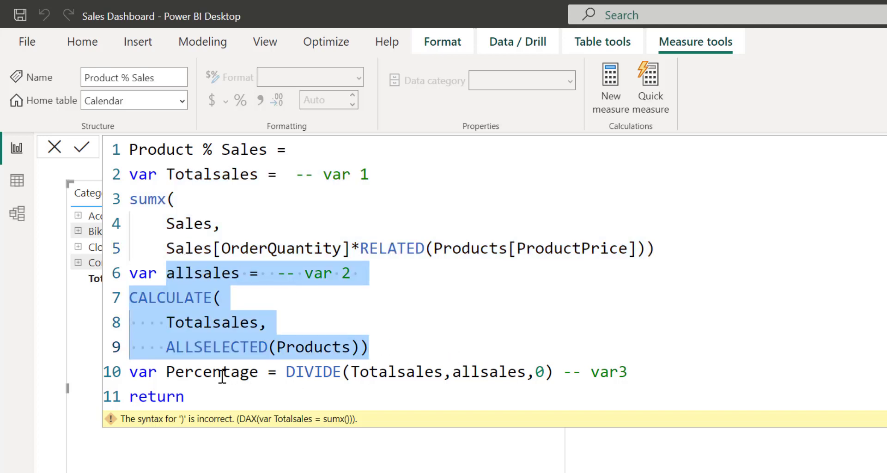
drag(167, 372, 649, 373)
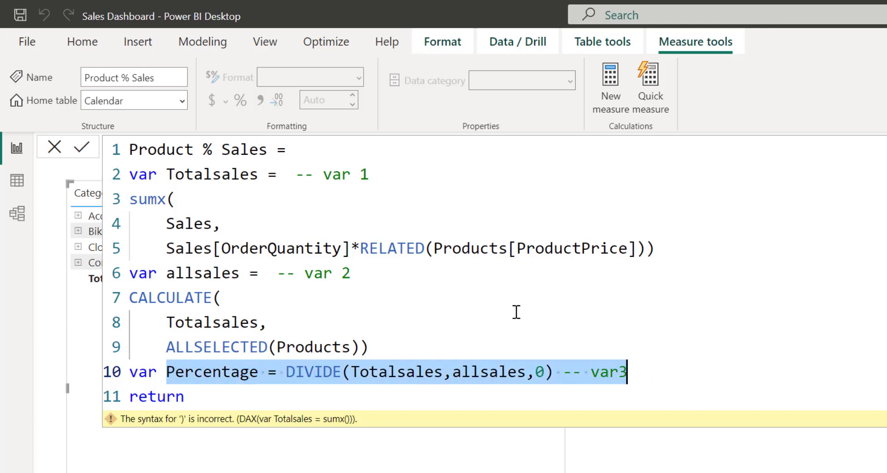
drag(319, 175, 388, 176)
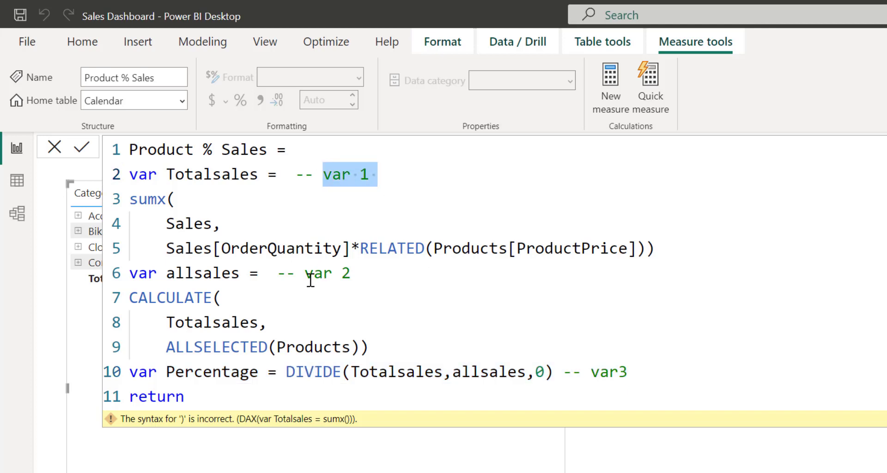
drag(305, 275, 360, 275)
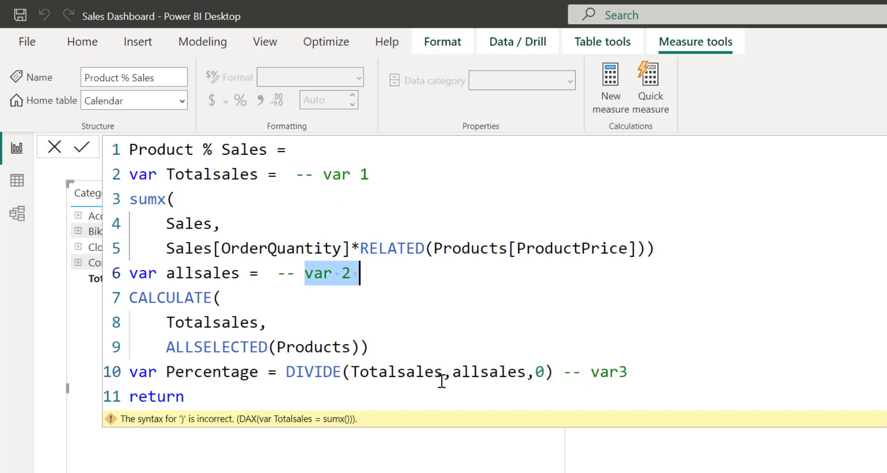
- Return the Percentage variable, commit the Product % Sales measure and close its formula
click(325, 397)
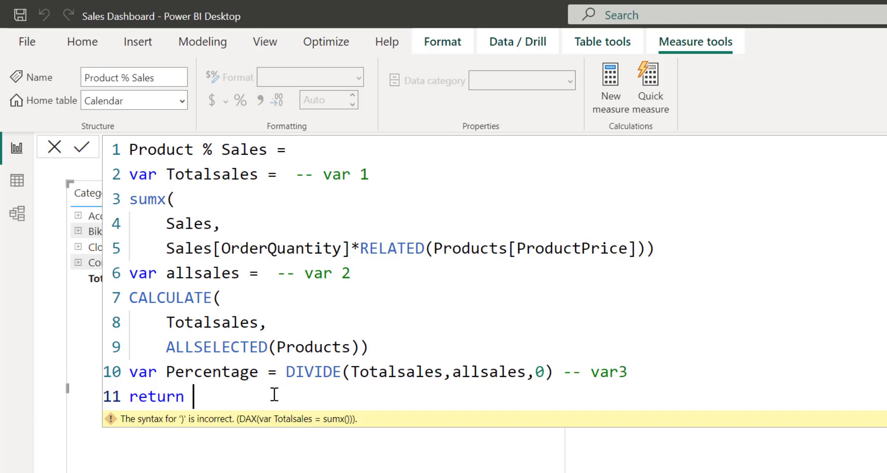
text(ad)
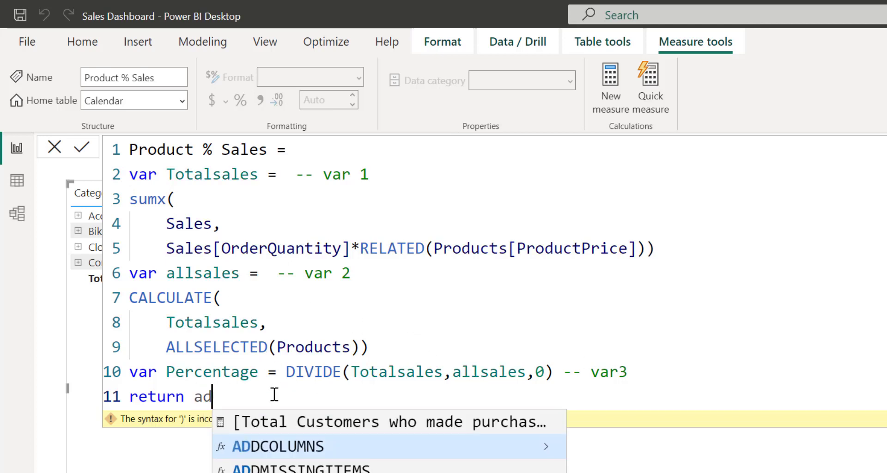
key(BackSpace)
key(BackSpace)
text(per)
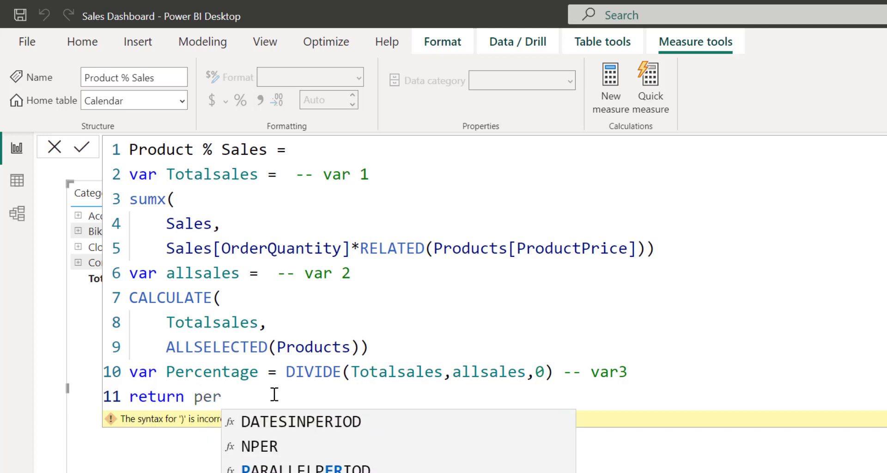
key(Tab)
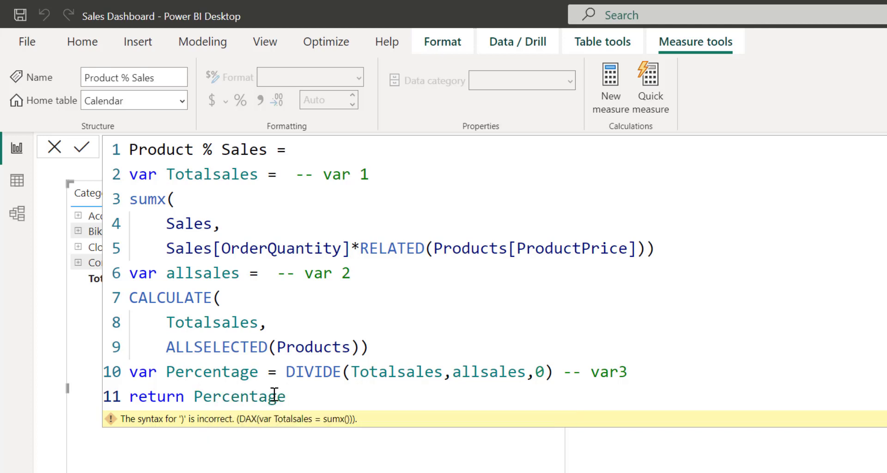
key(Return)
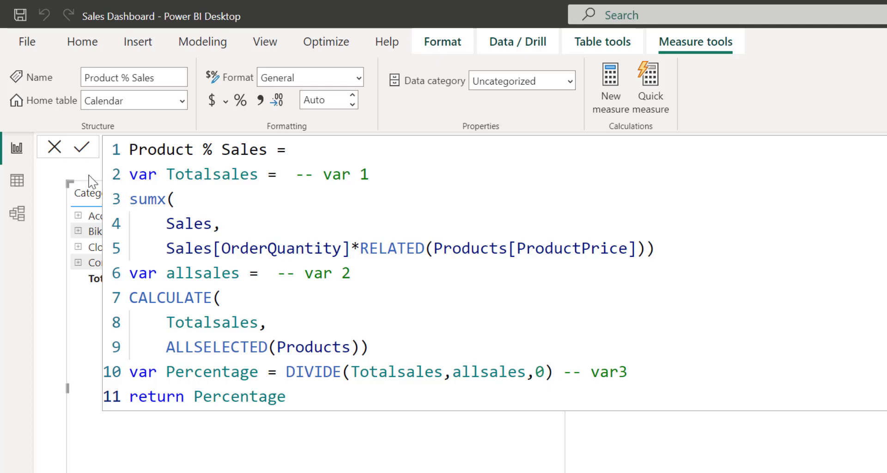
click(55, 147)
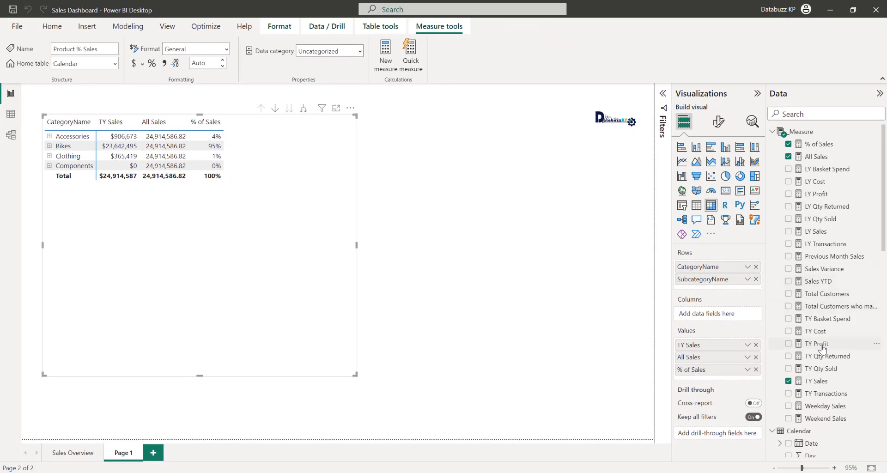
- Change the home table of the Product % Sales measure to _Measure
scroll(838, 365, down, 4)
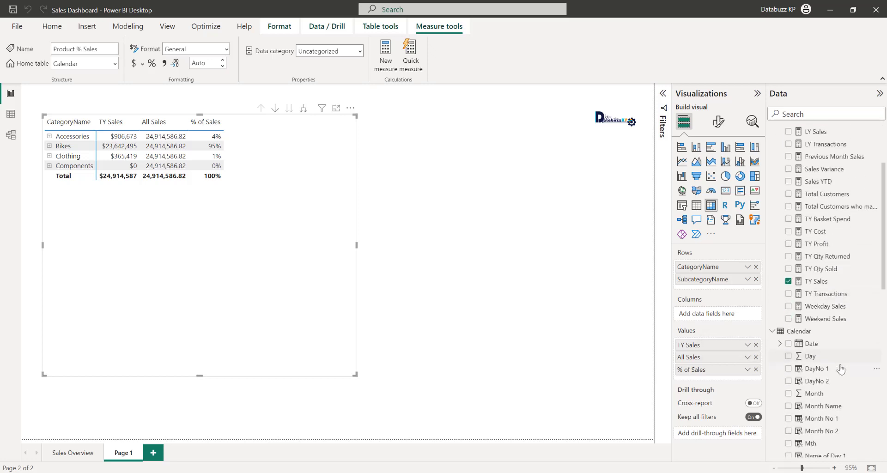
scroll(841, 368, down, 4)
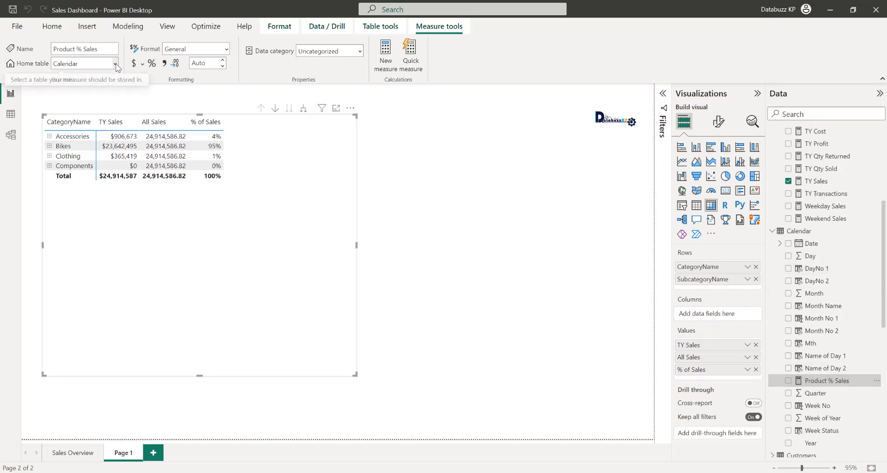
click(109, 64)
click(88, 81)
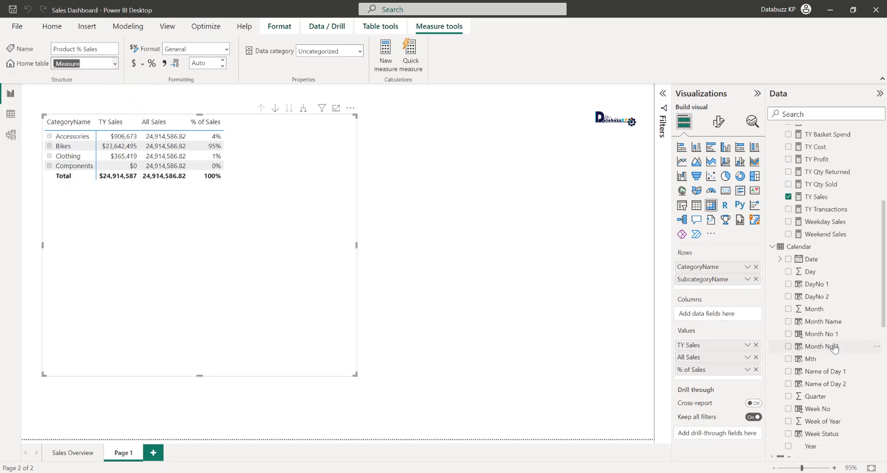
- Add Product % Sales to the matrix values after % of Sales and format the measure as a percentage
drag(826, 270, 717, 373)
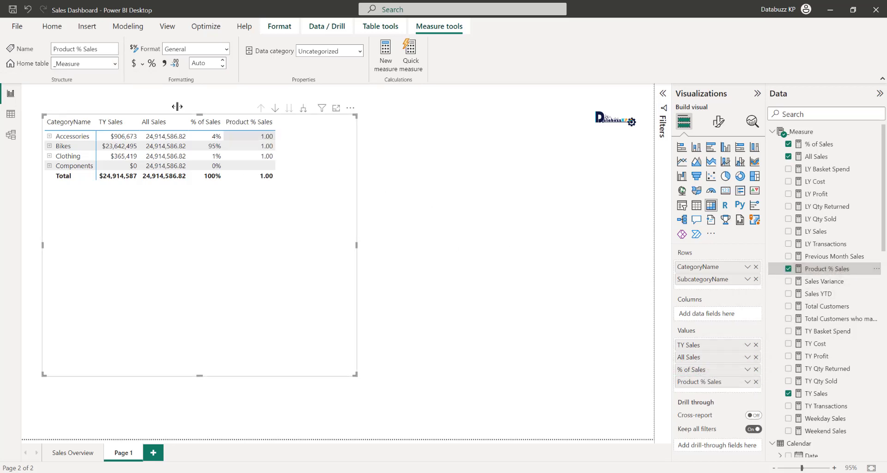
click(152, 64)
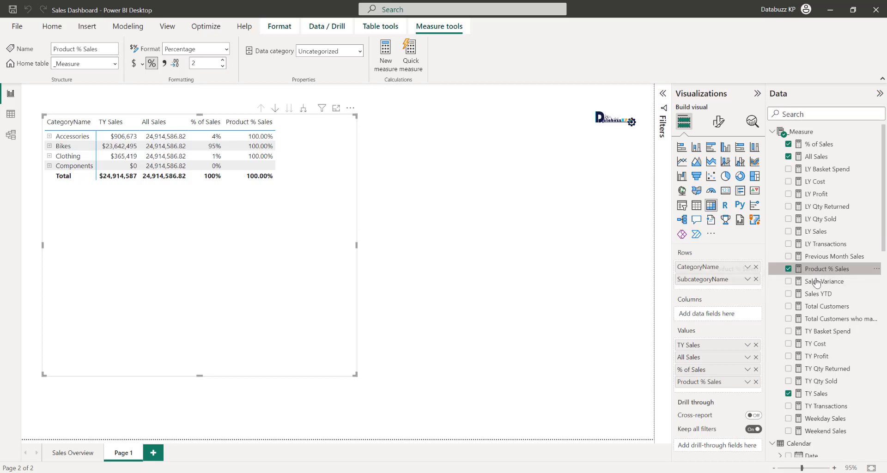
- Examine the allsales CALCULATE expression in Product % Sales and compare it with the expression used in the All Sales measure
click(817, 281)
click(827, 269)
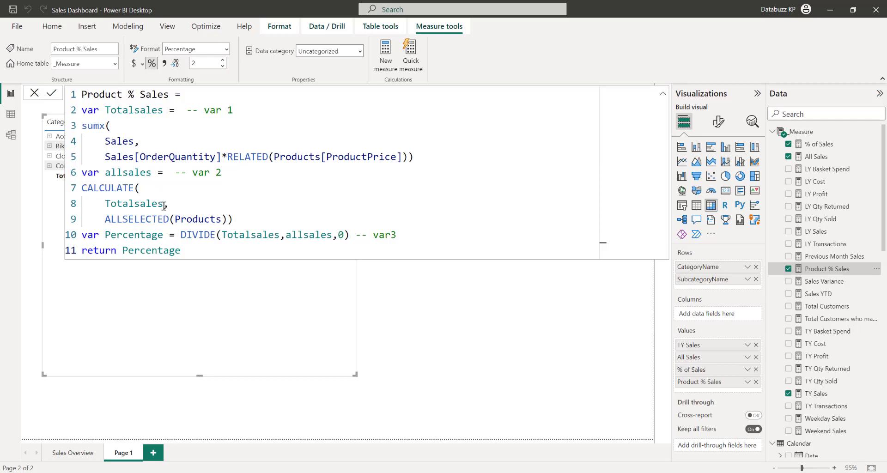
drag(164, 206, 107, 205)
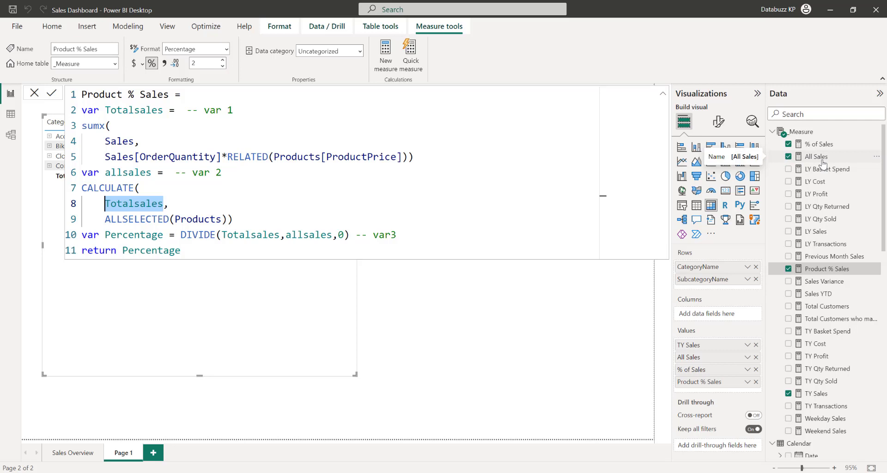
click(820, 160)
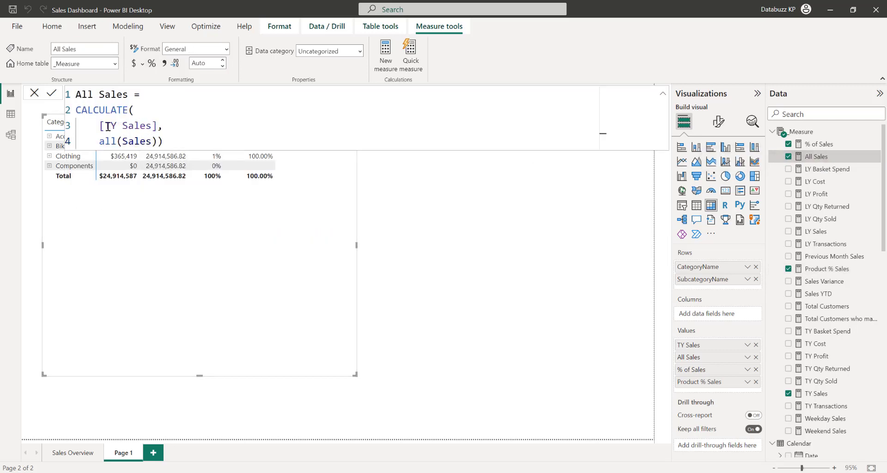
drag(100, 126, 158, 126)
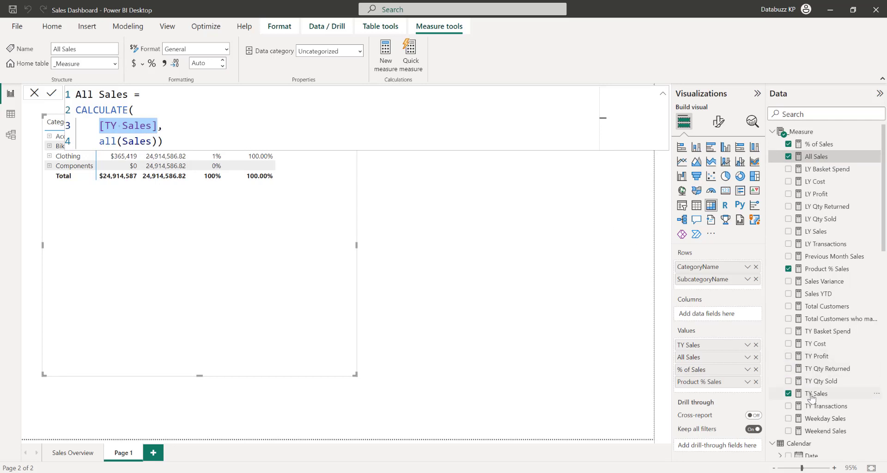
- Replace Totalsales with [TY Sales] inside the allsales CALCULATE of Product % Sales, commit the measure and close its formula
click(825, 269)
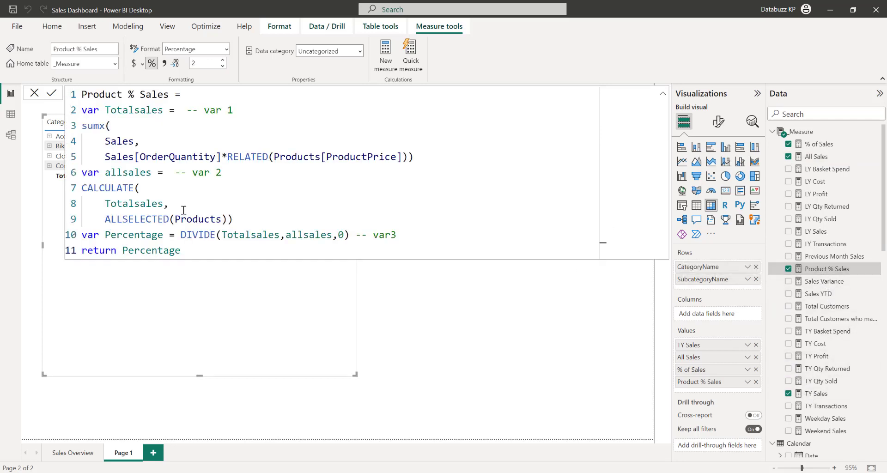
drag(165, 206, 109, 205)
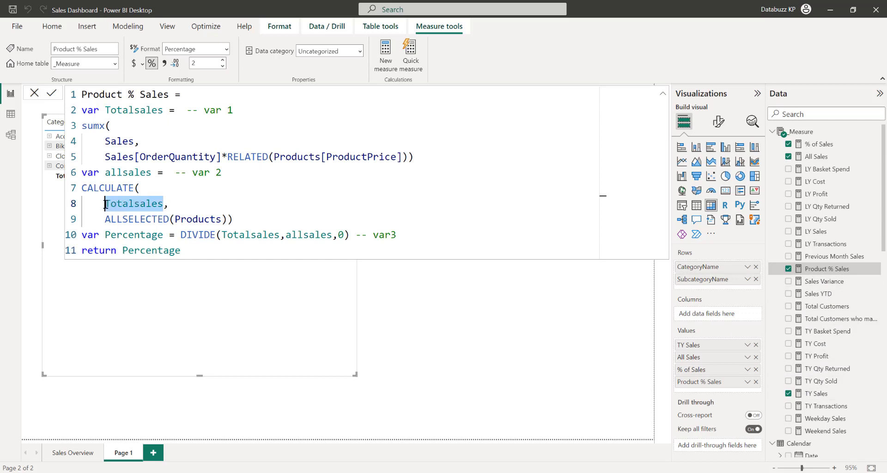
key(BackSpace)
text([TY saal)
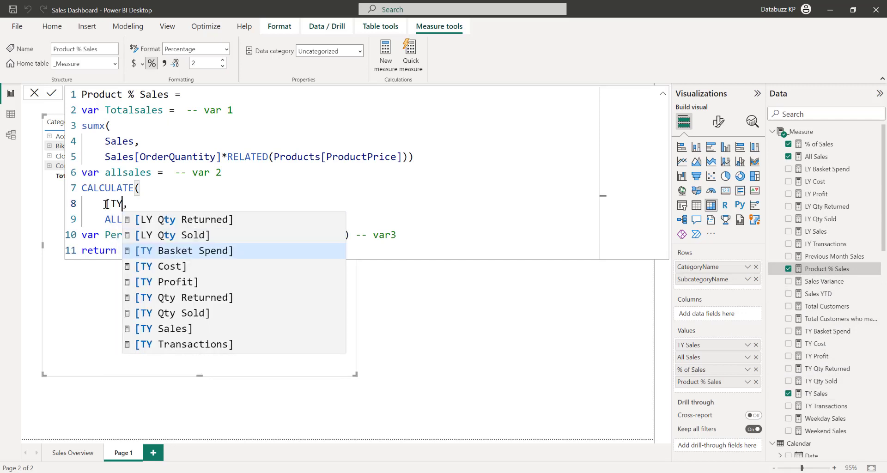
key(BackSpace)
key(BackSpace)
key(BackSpace)
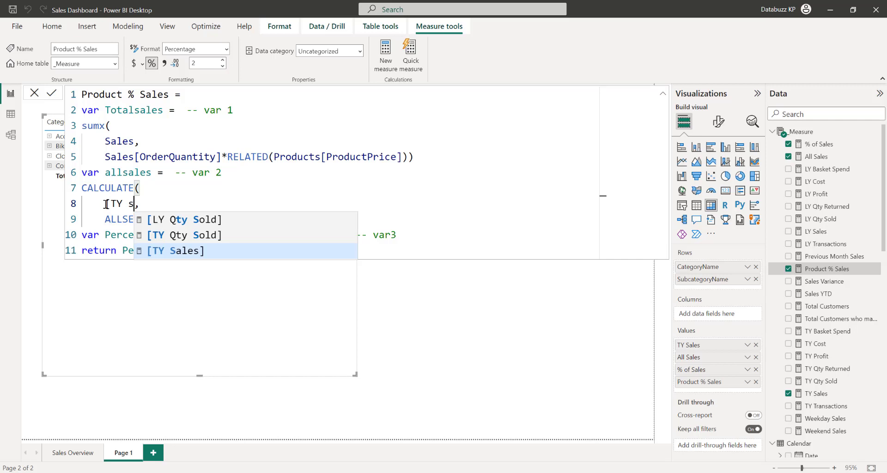
key(Tab)
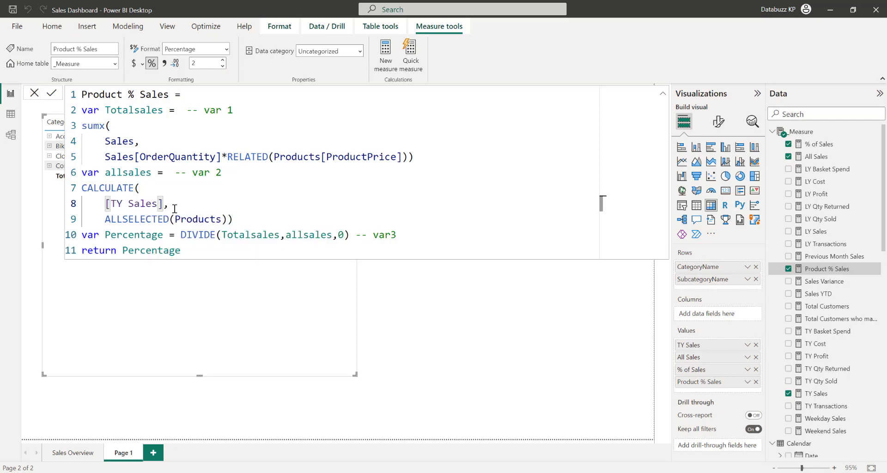
key(Return)
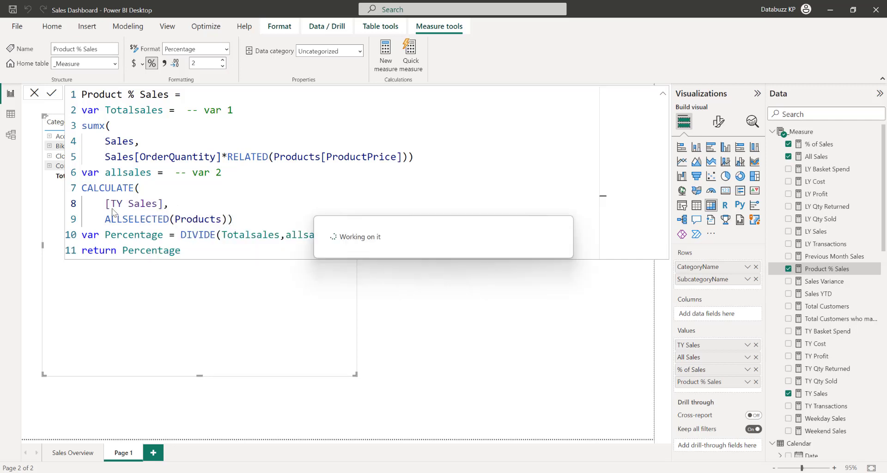
click(31, 95)
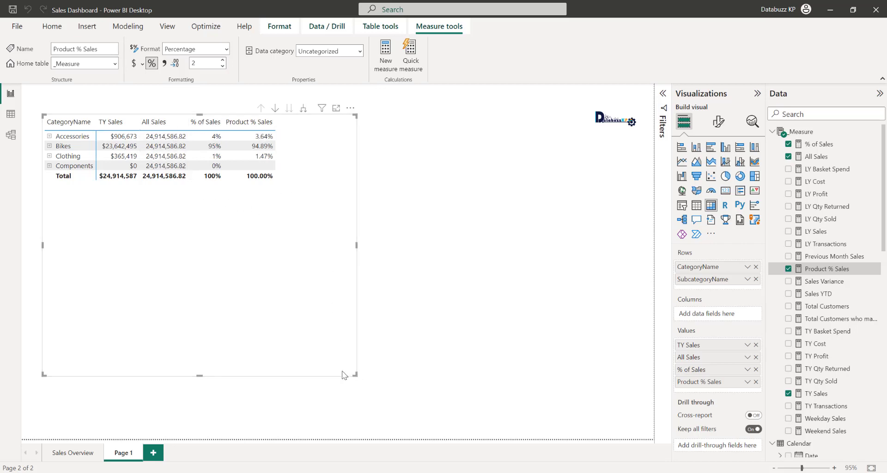
- Add a CategoryName slicer beside the matrix, narrowing the slicer and making the matrix slightly wider and shorter
click(389, 300)
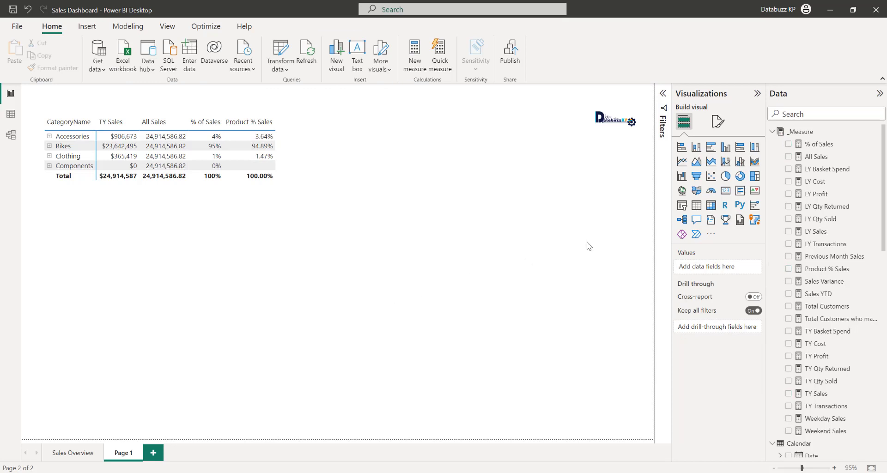
click(682, 209)
drag(245, 398, 516, 252)
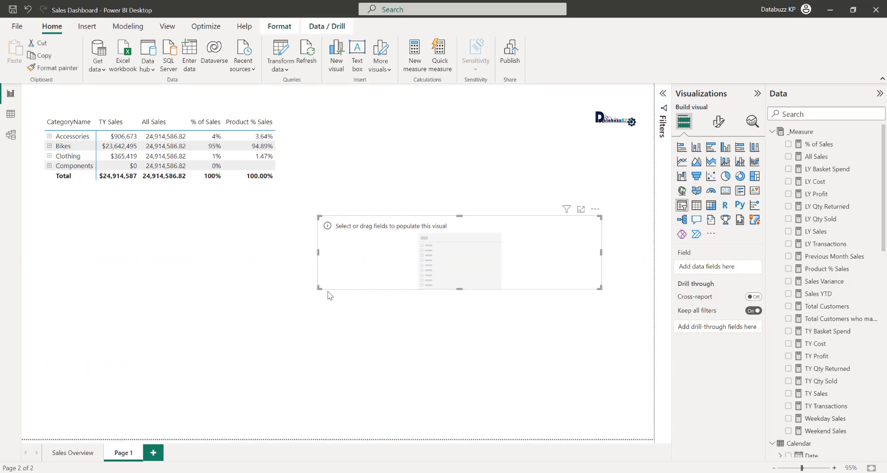
drag(317, 290, 426, 300)
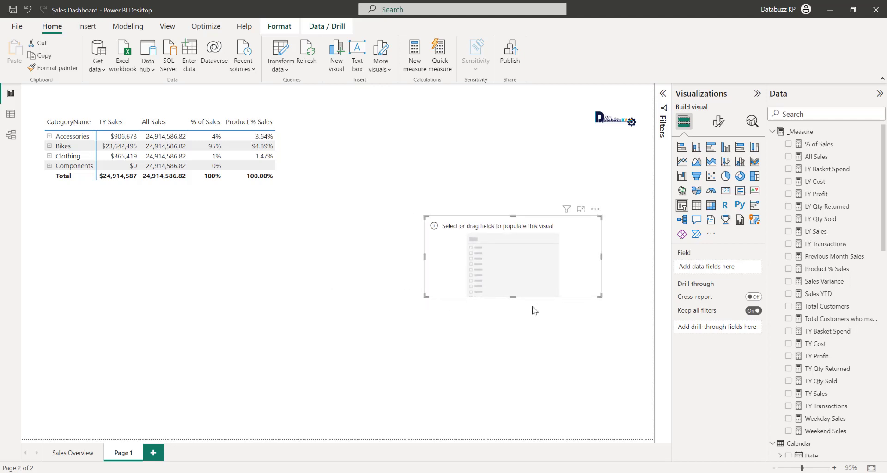
scroll(823, 375, down, 10)
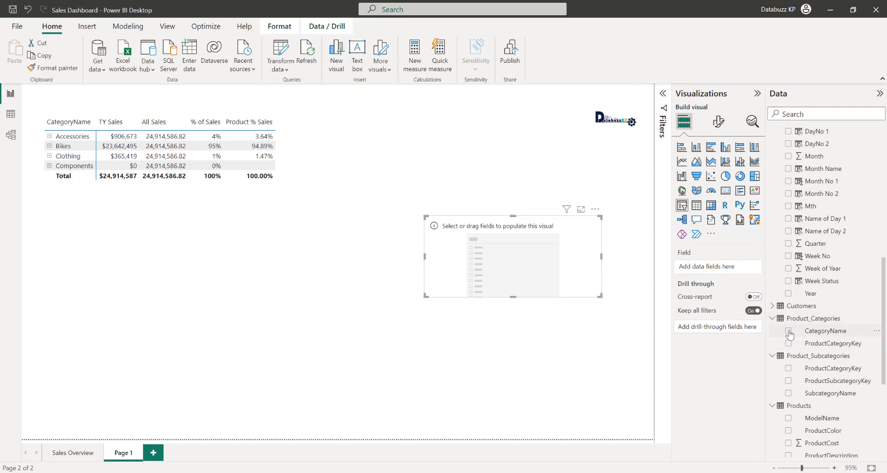
click(788, 331)
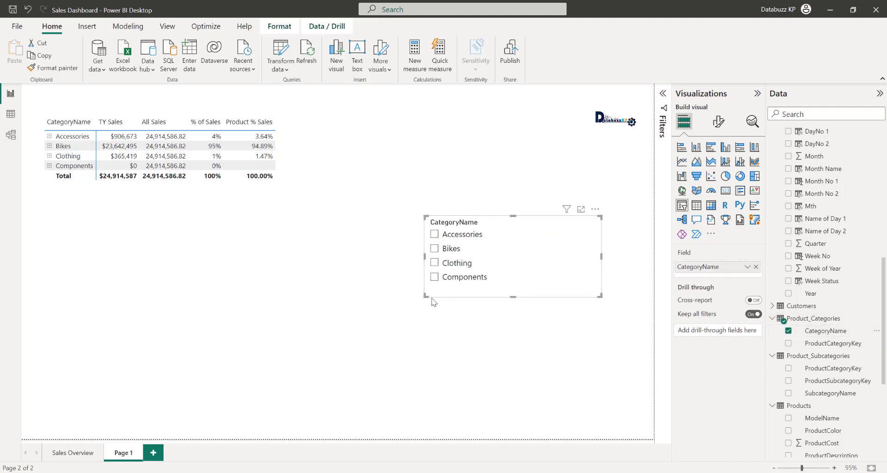
drag(428, 296, 462, 297)
click(303, 190)
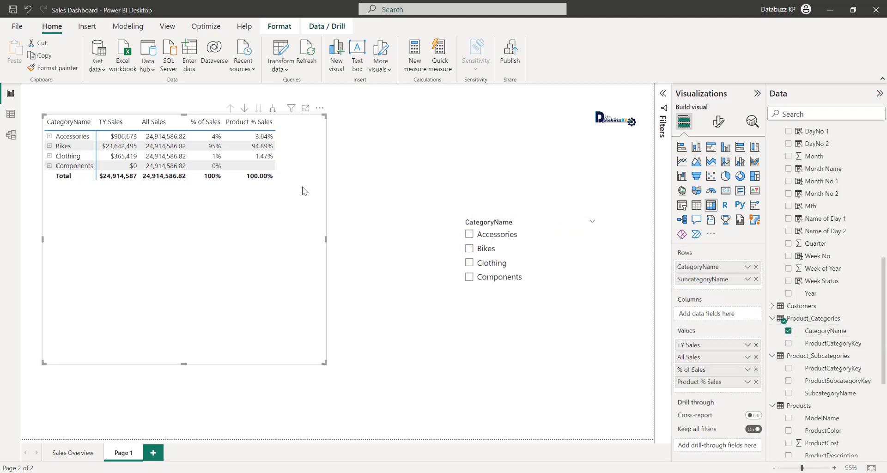
drag(324, 363, 340, 327)
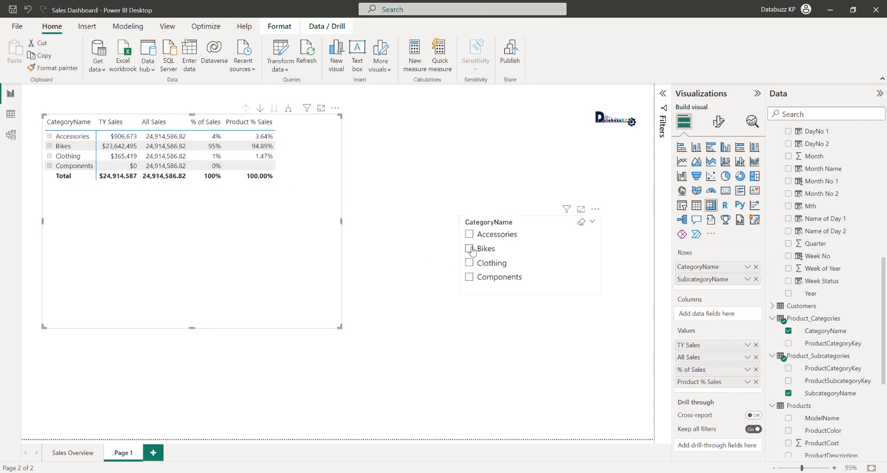
- Filter the matrix to Accessories with the slicer and expand that category to examine its subcategory percentages
click(469, 235)
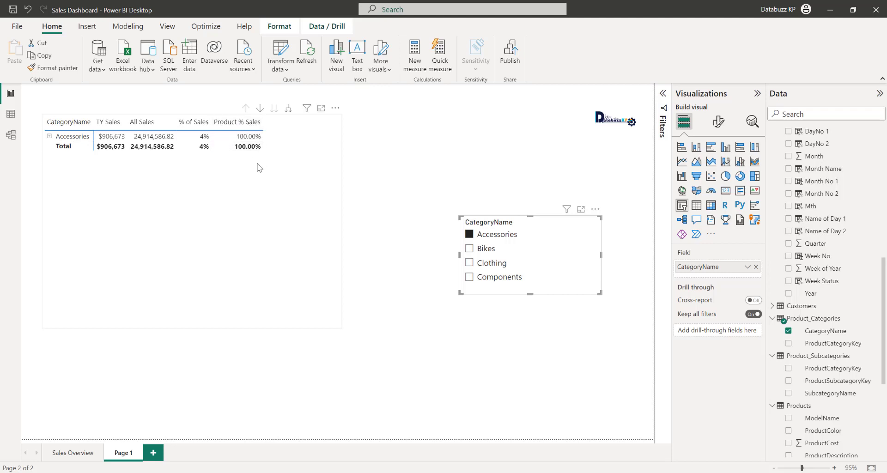
click(49, 136)
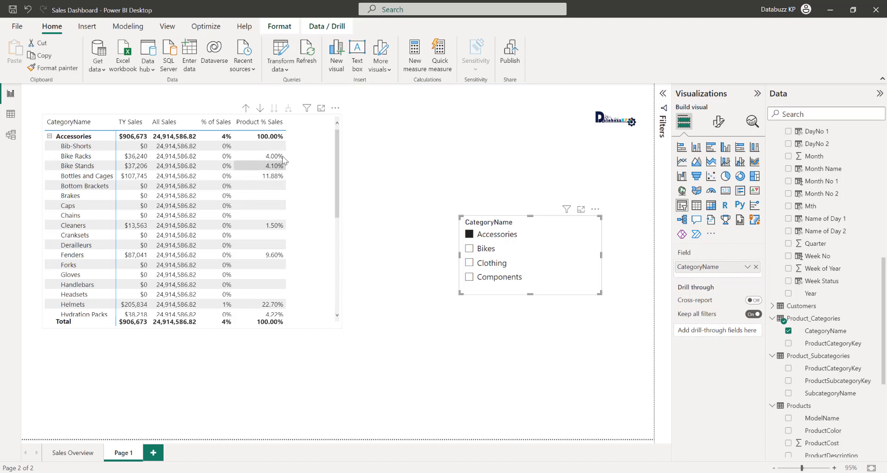
scroll(336, 228, down, 5)
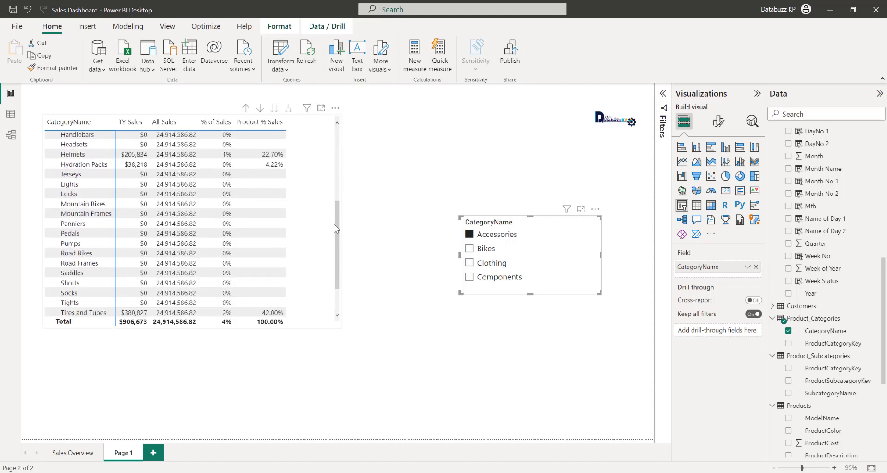
drag(334, 223, 334, 144)
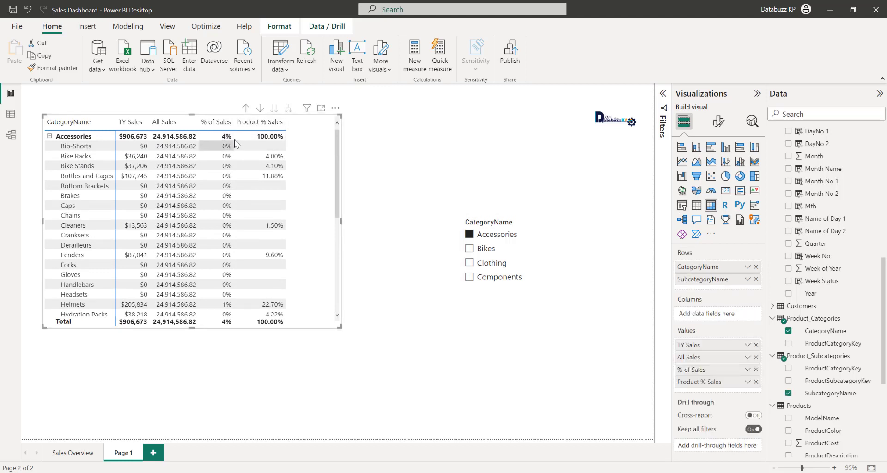
mouse_move(225, 140)
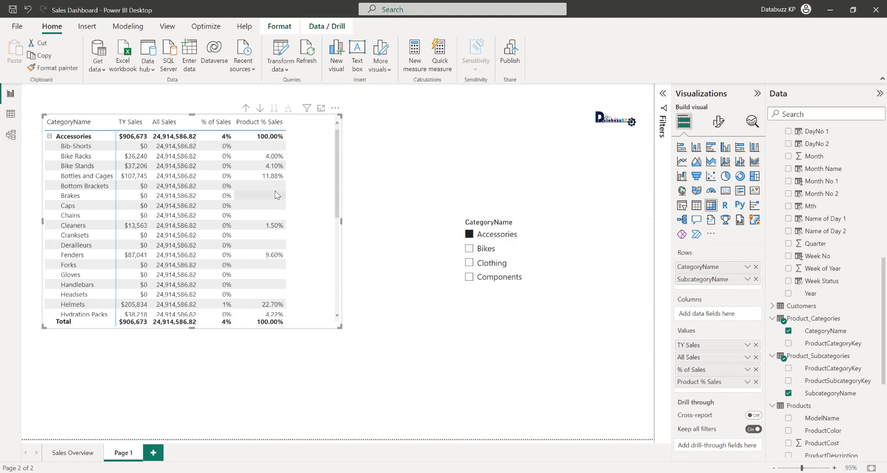
- Sort the matrix by Product % Sales
click(334, 109)
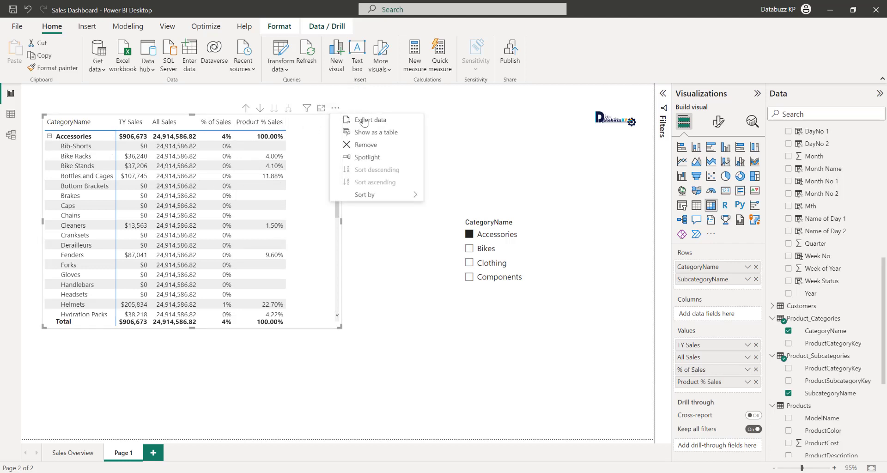
mouse_move(378, 194)
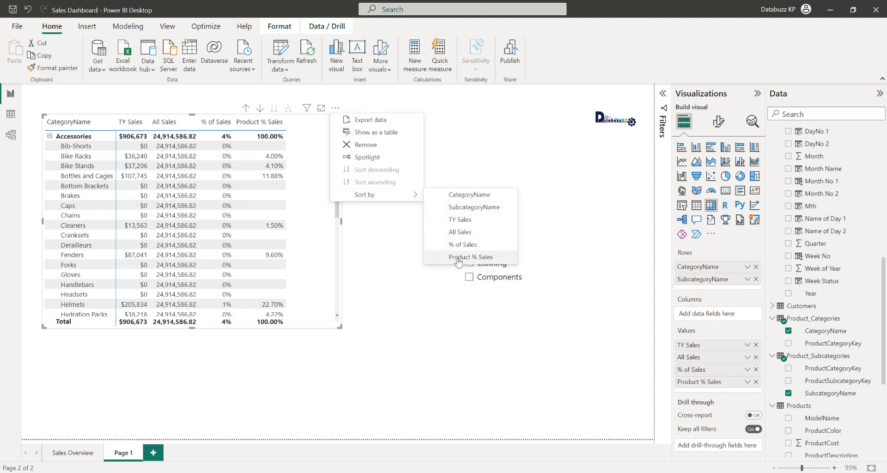
click(457, 258)
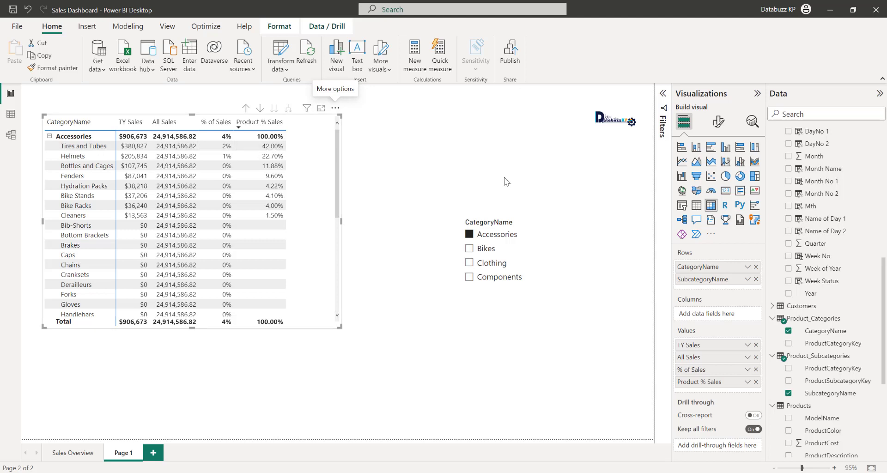
- Clear the Accessories selection in the slicer and collapse the matrix back to category level
click(469, 236)
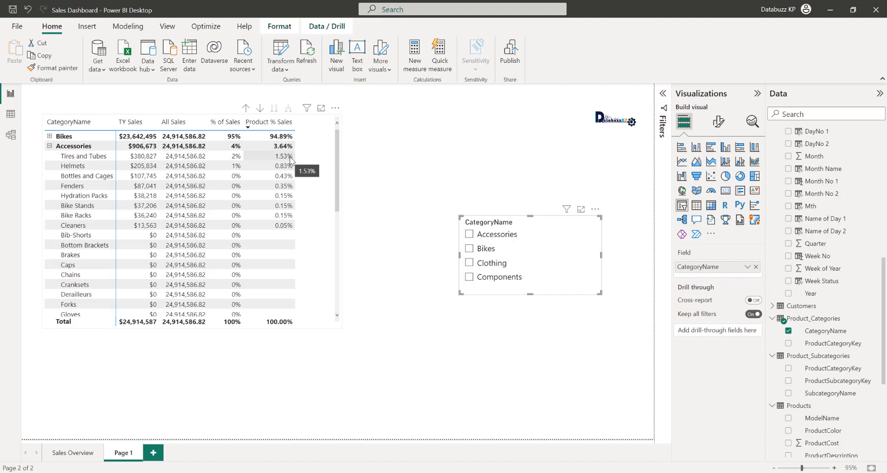
click(246, 110)
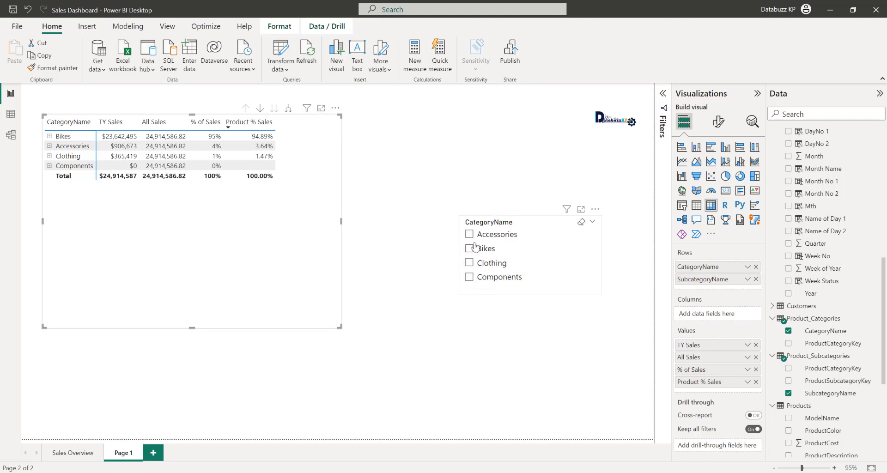
- Filter to Clothing and expand its subcategories to examine their shares, clear the slicer selection and move the slicer slightly upward
click(492, 267)
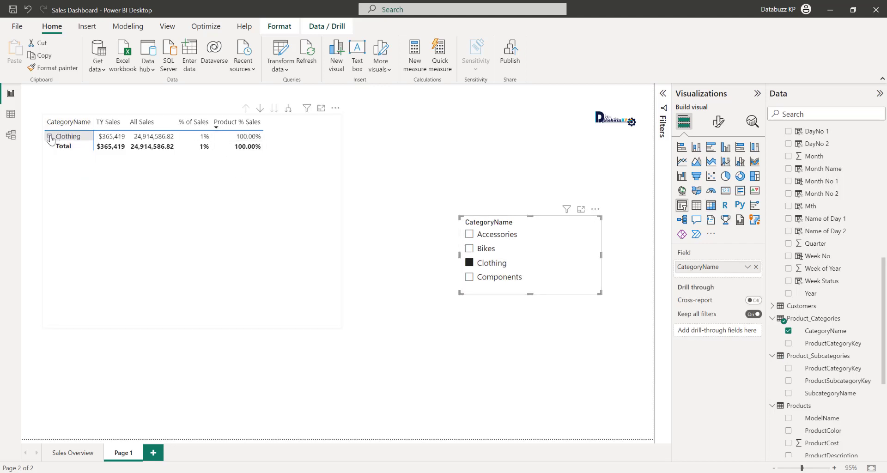
click(49, 137)
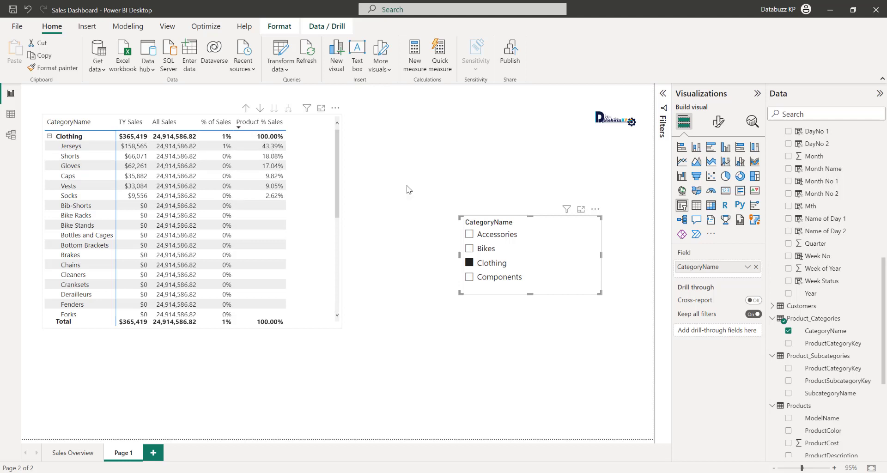
click(486, 267)
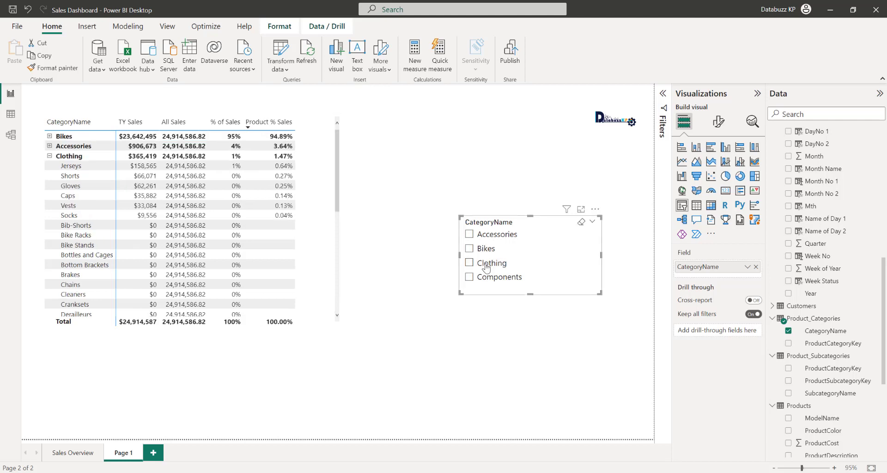
drag(560, 255, 554, 240)
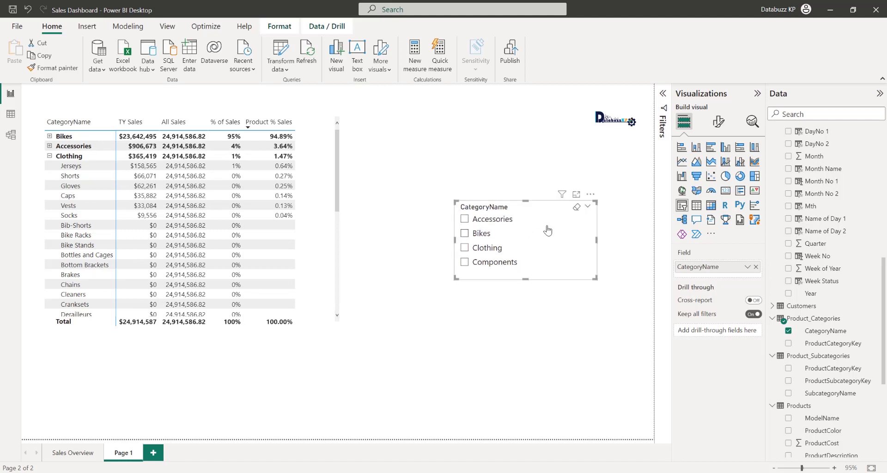
- Open the formula of the Product % Sales measure for review
scroll(830, 347, up, 10)
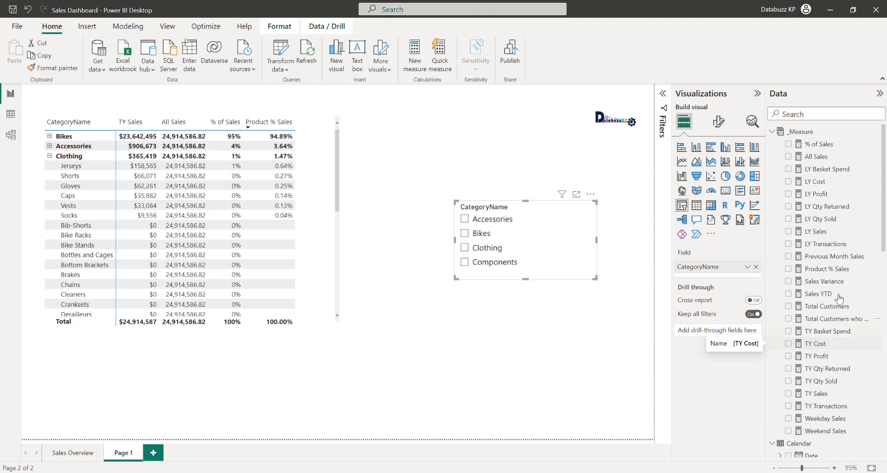
click(840, 271)
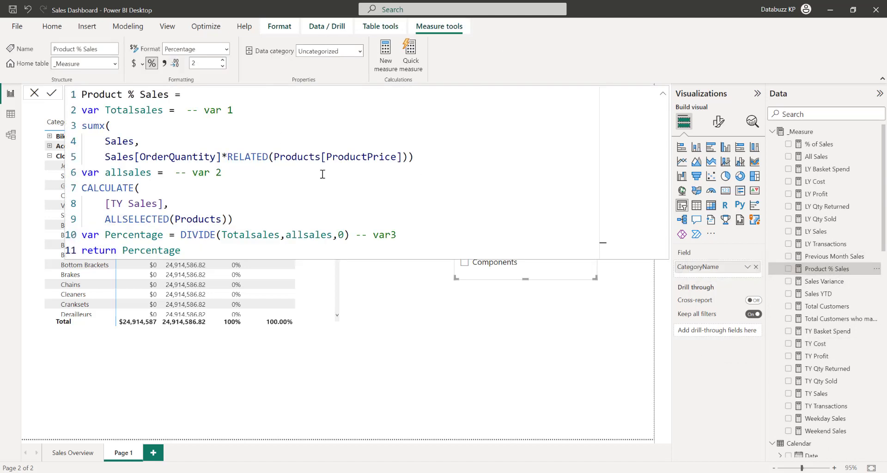